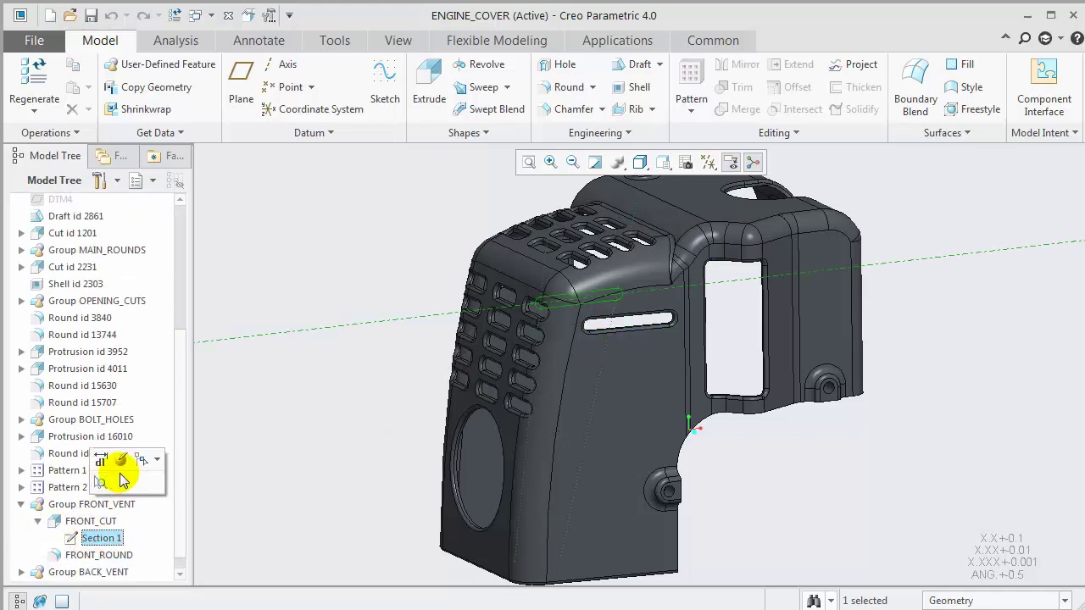
Drag the FRONT_CUT vent slot so its offset from the top changes from 30.00 to 30.24
left_click(123, 461)
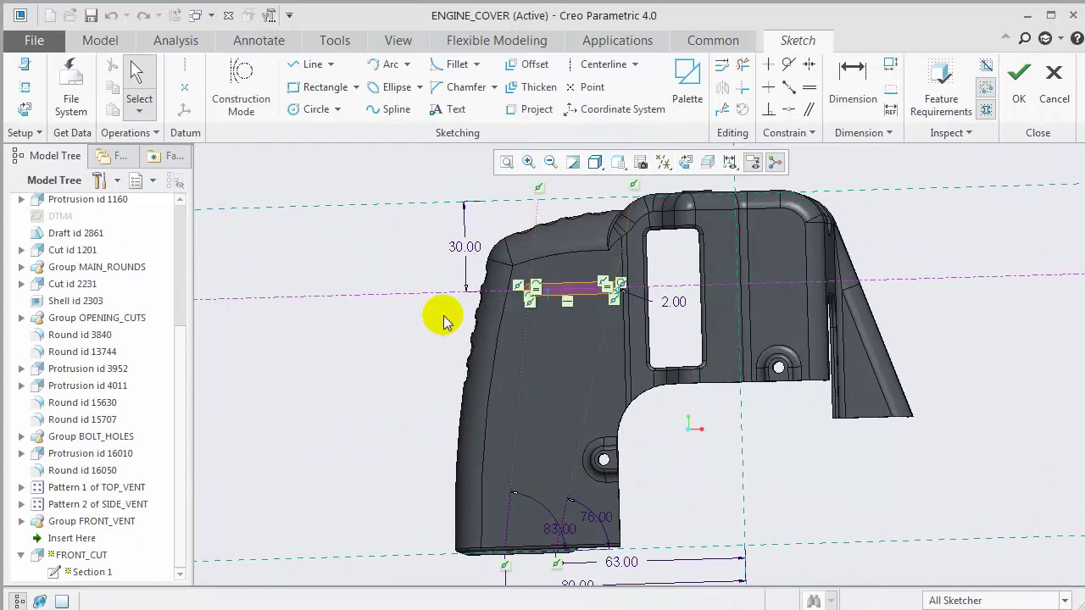
mouse_move(467, 297)
left_mouse_down()
mouse_move(445, 392)
mouse_move(443, 483)
mouse_move(465, 298)
left_mouse_up()
right_click(380, 327)
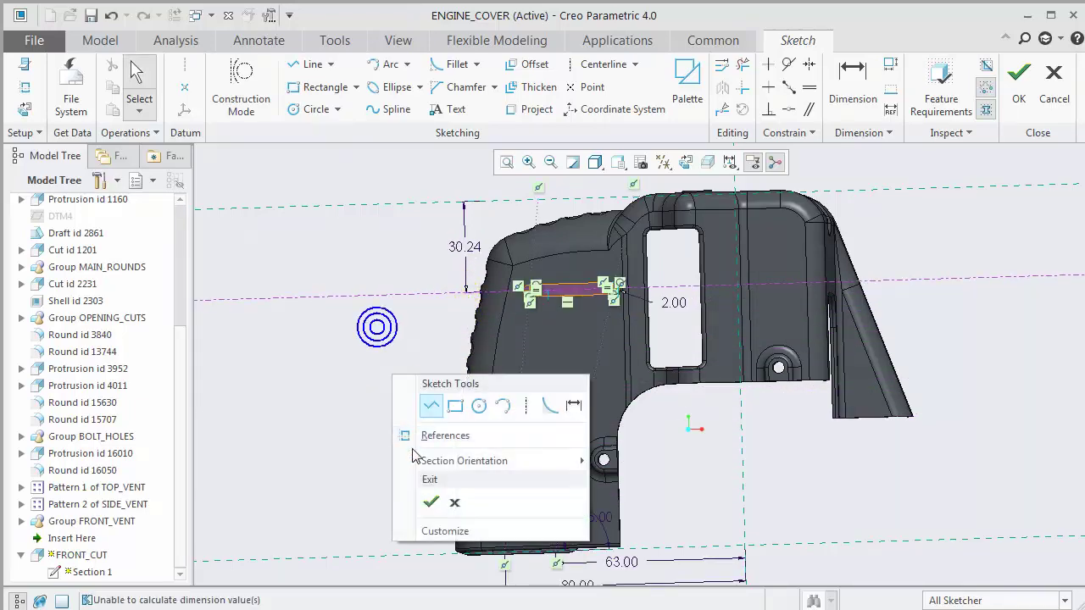
left_click(432, 501)
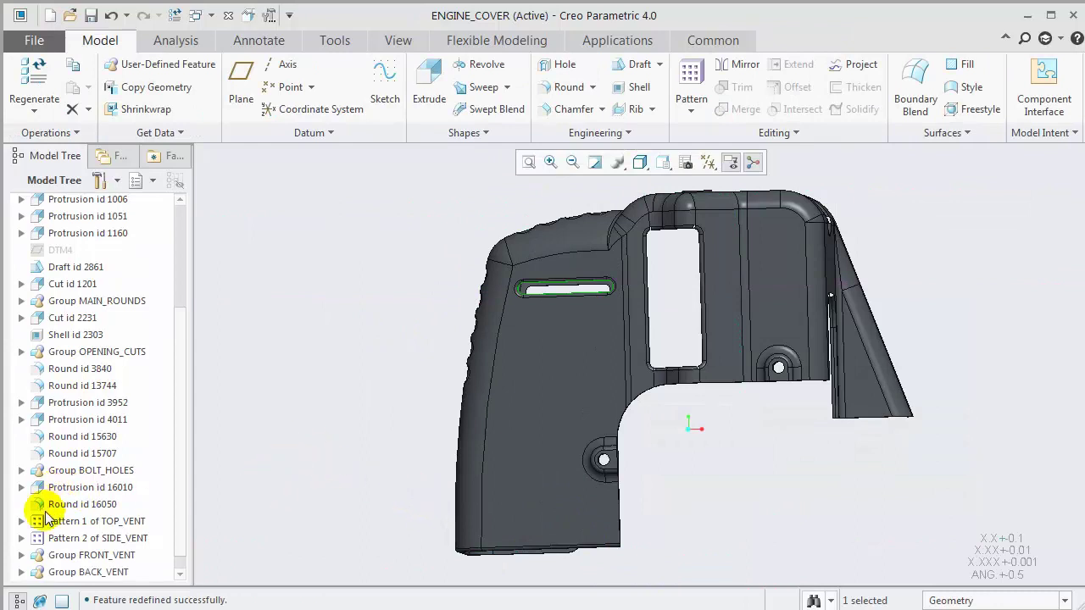
Pattern the FRONT_VENT group 5 times, driven by its 30.23 dimension increment
left_click(74, 557)
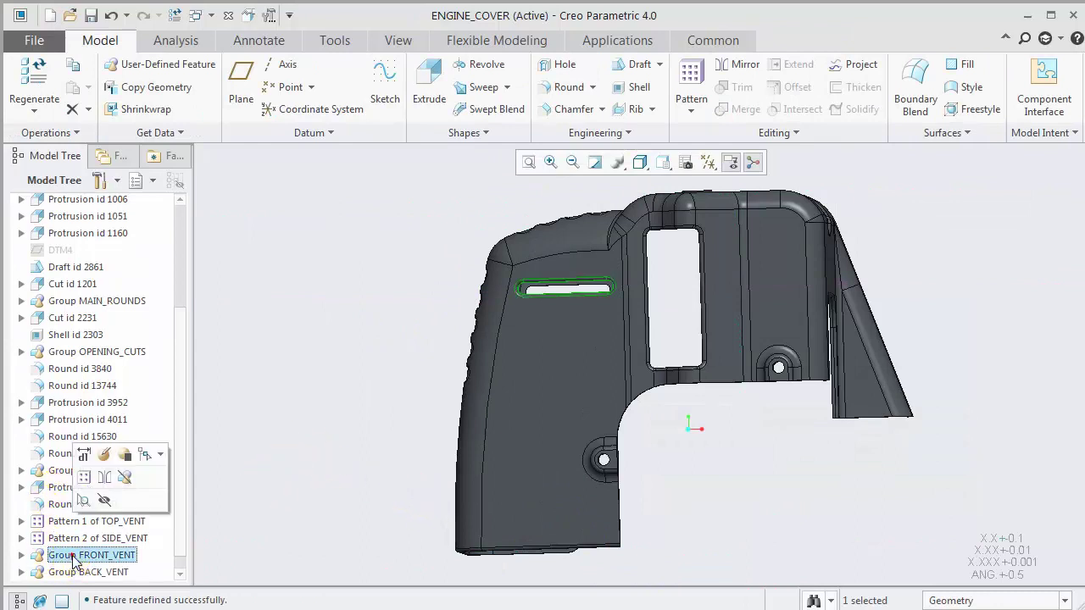
left_click(84, 477)
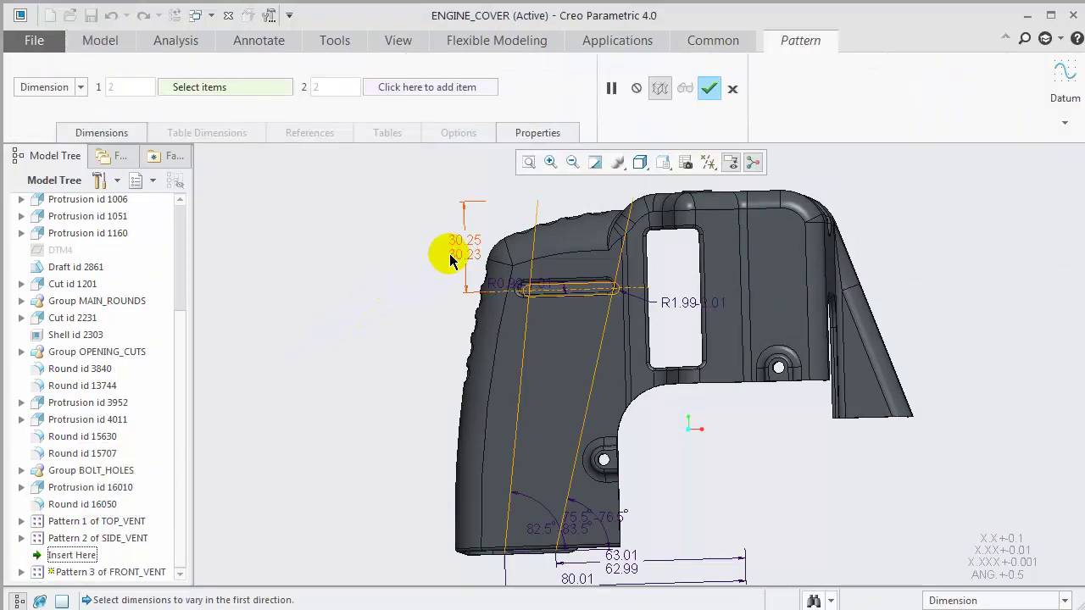
left_click(452, 257)
key("Return")
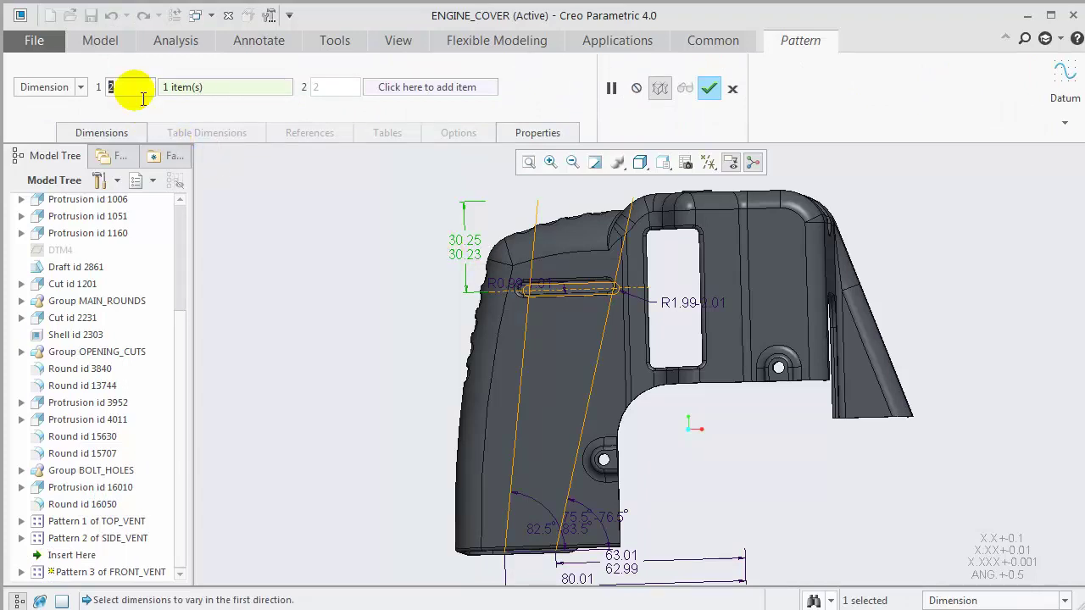
type("5")
middle_click(360, 311)
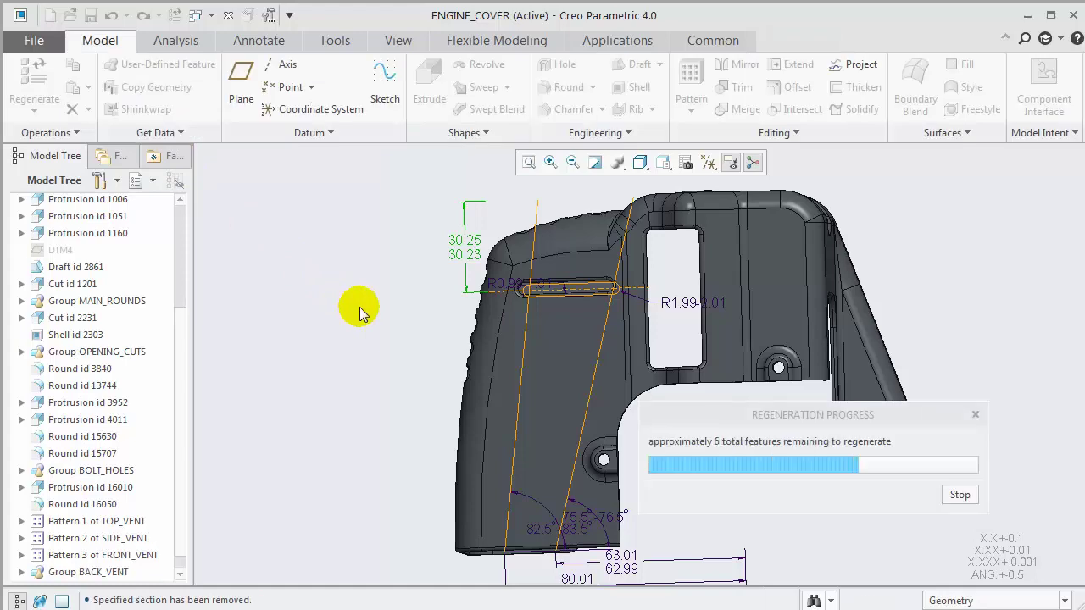
left_click(359, 312)
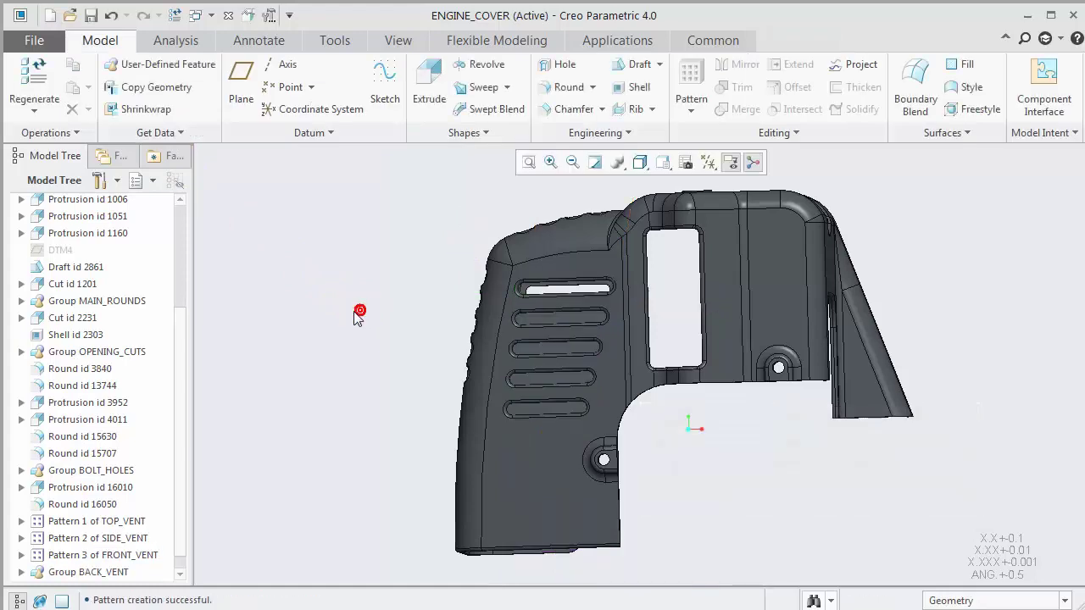
middle_click_drag(365, 322, 385, 322)
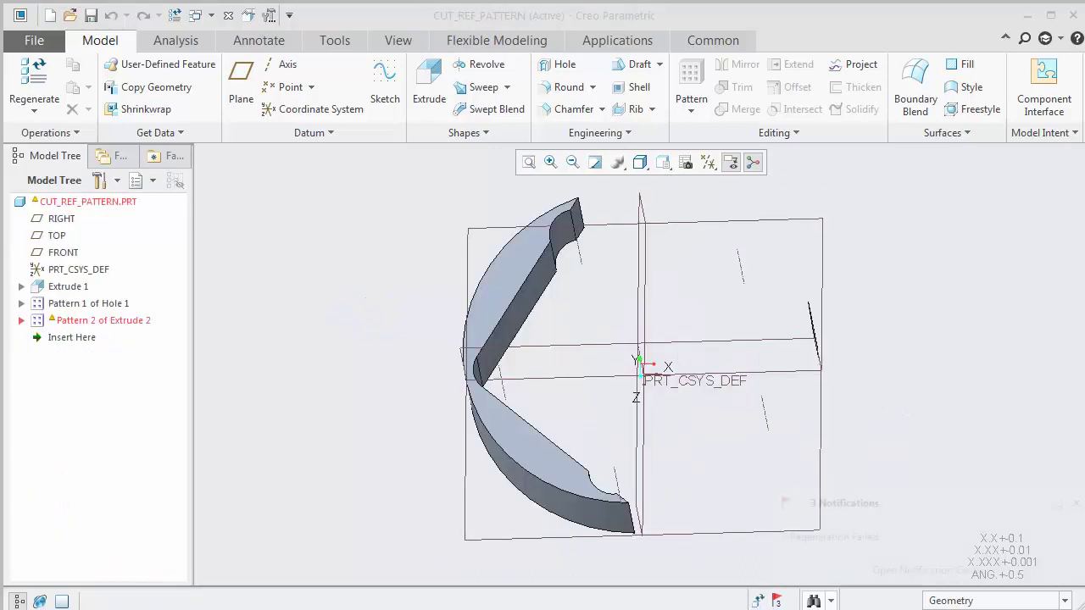
Delete Pattern 2 of Extrude 2 and review the notch sketch's references
right_click(81, 322)
left_click(105, 355)
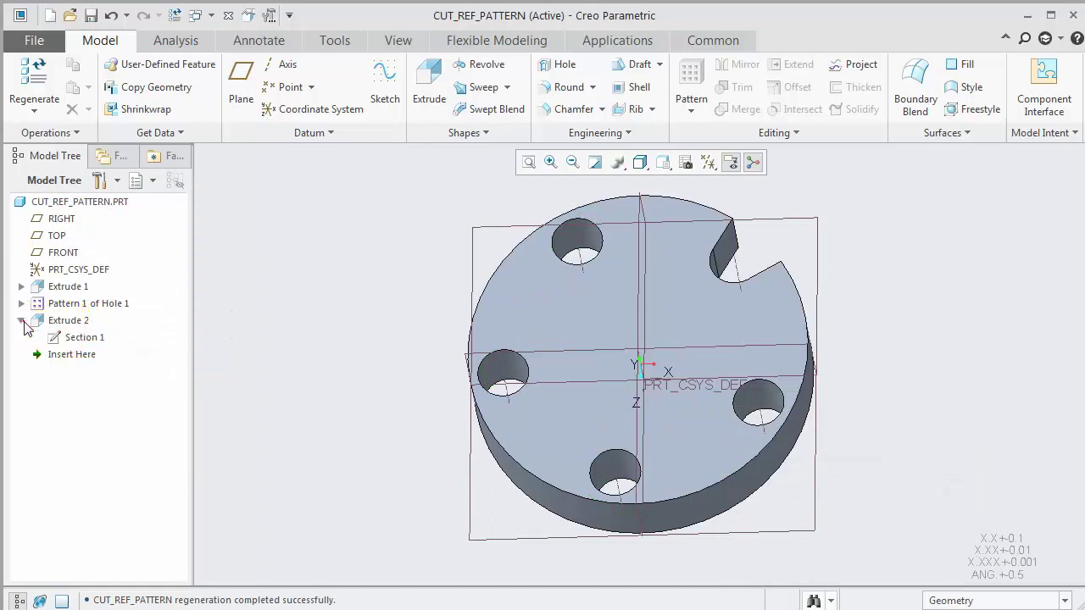
left_click(80, 339)
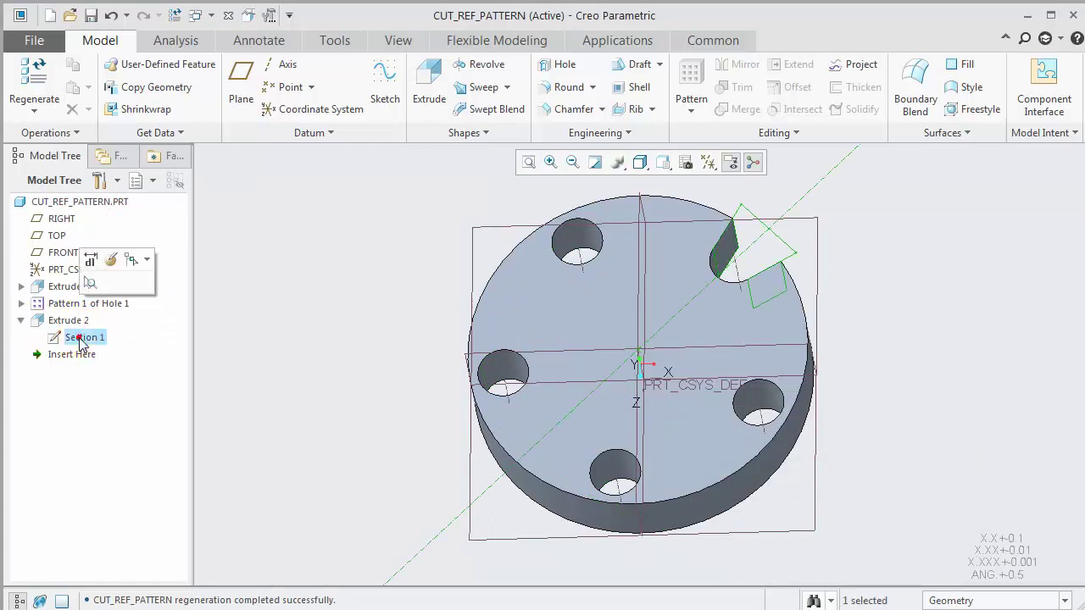
left_click(111, 260)
left_click(27, 88)
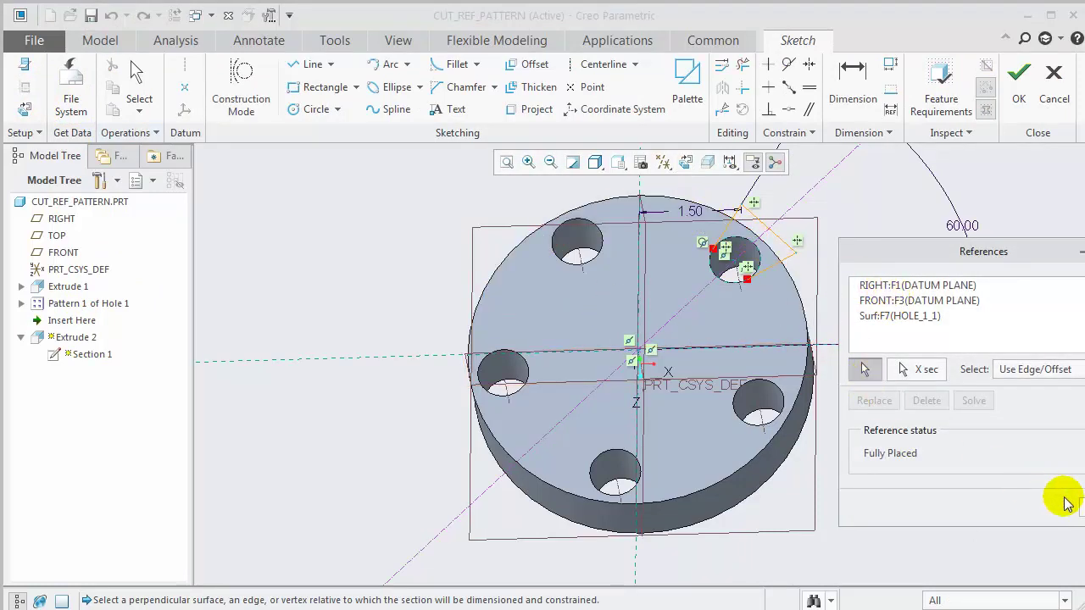
middle_click(993, 170)
left_click(1017, 74)
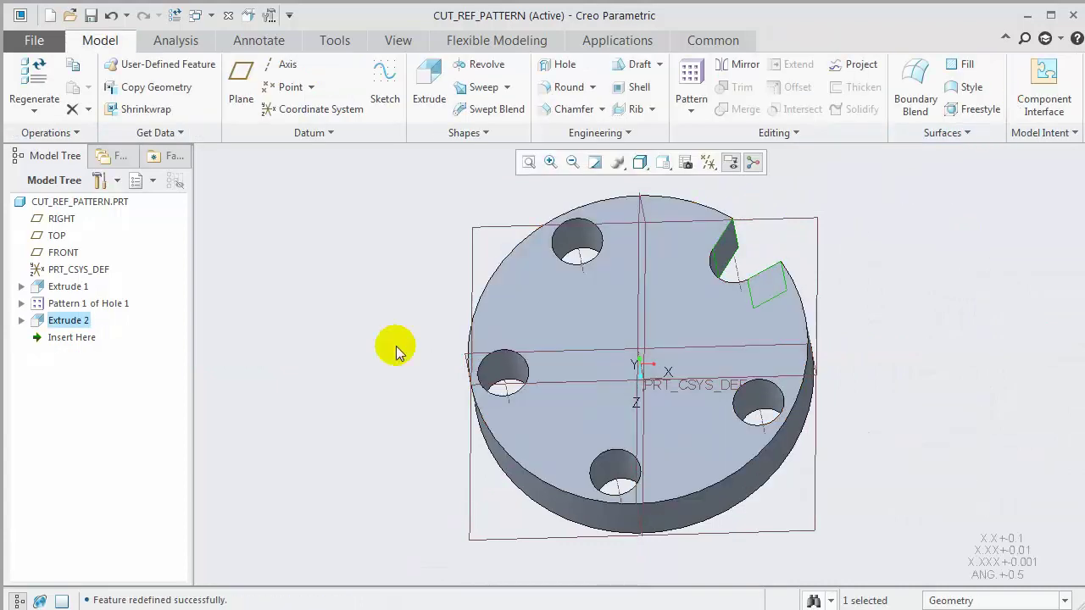
Delete the Extrude 2 notch cut
right_click(85, 321)
left_click(134, 410)
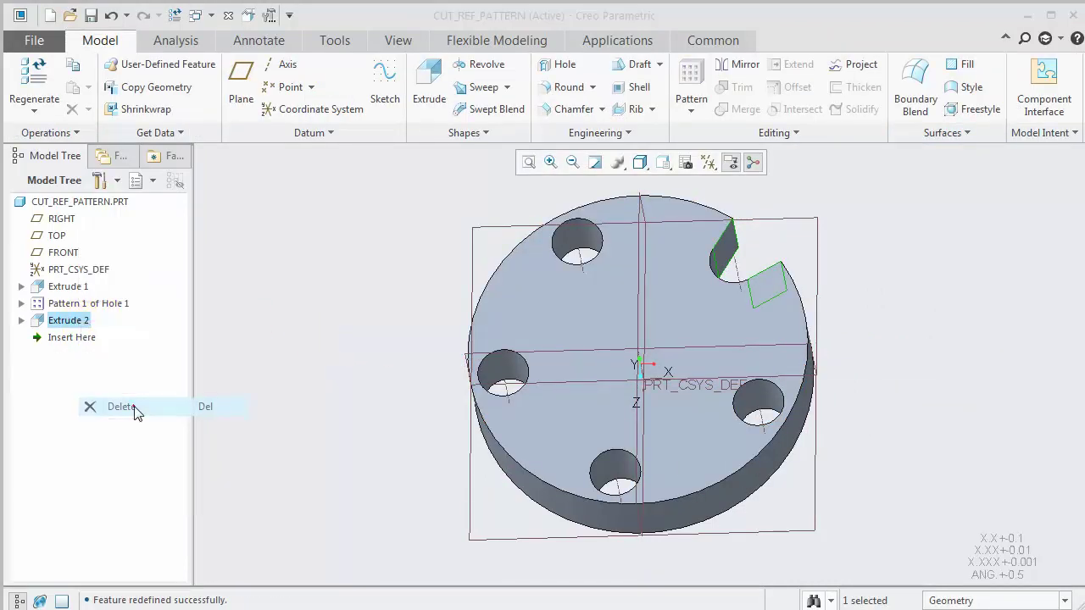
left_click(763, 458)
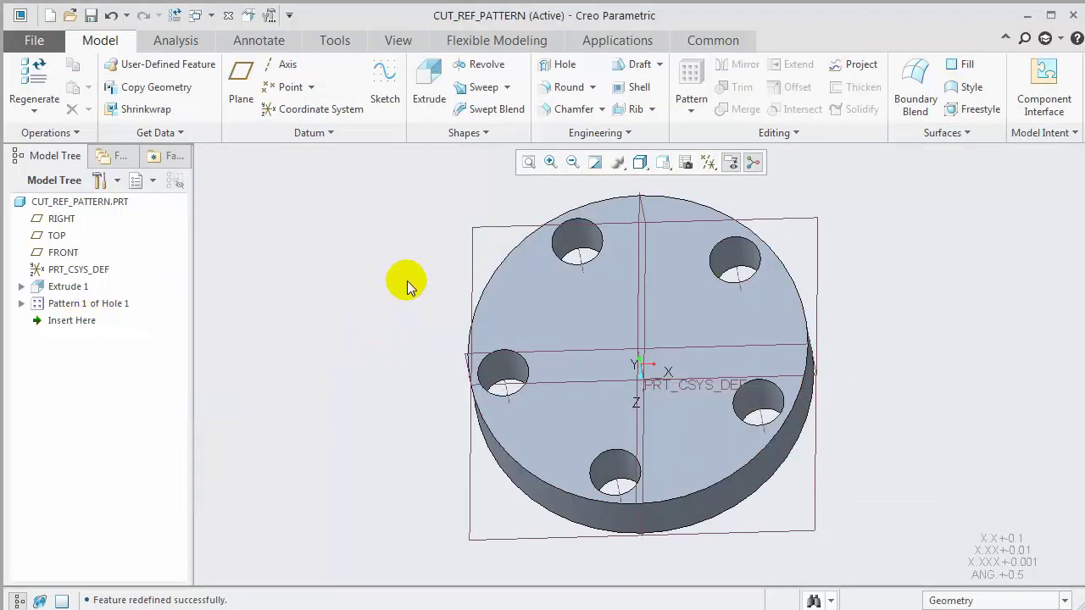
With the extrude paused, create datum plane DTM1 through axes A_1 and A_2
left_click(429, 91)
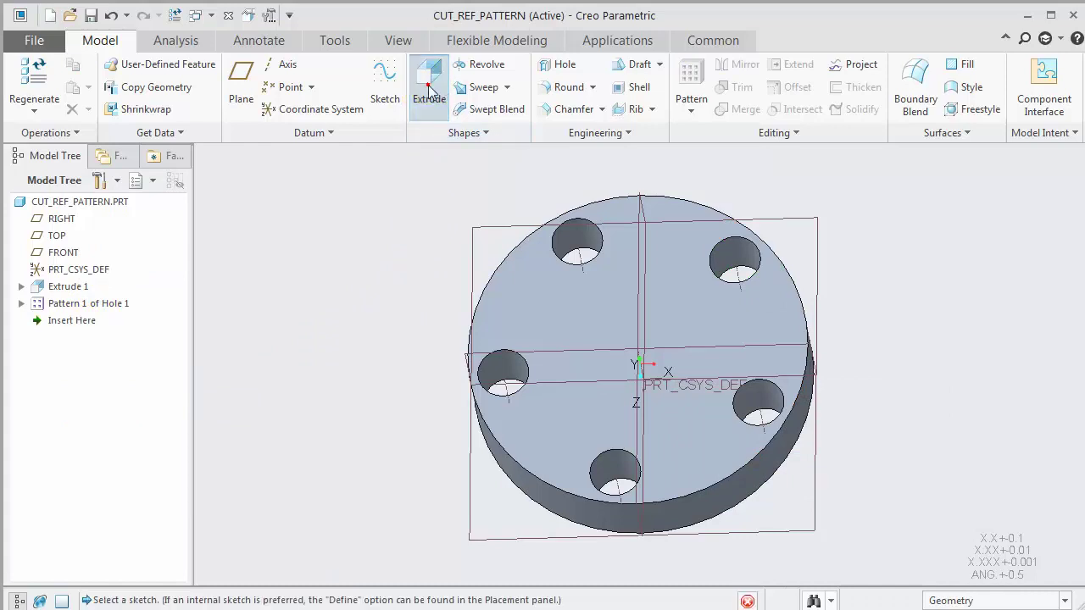
left_click(1064, 158)
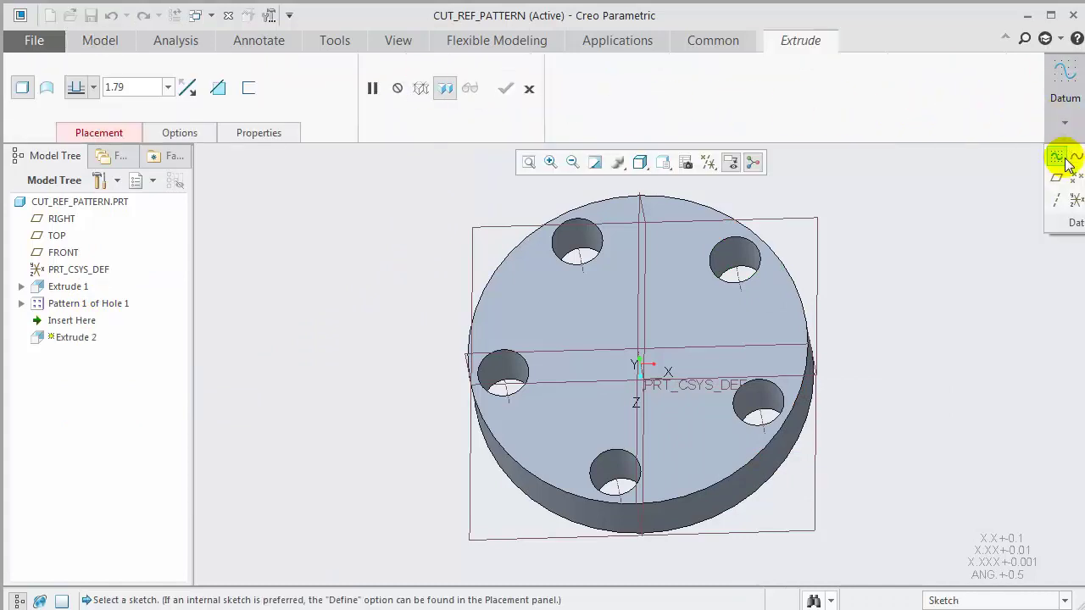
left_click(1061, 180)
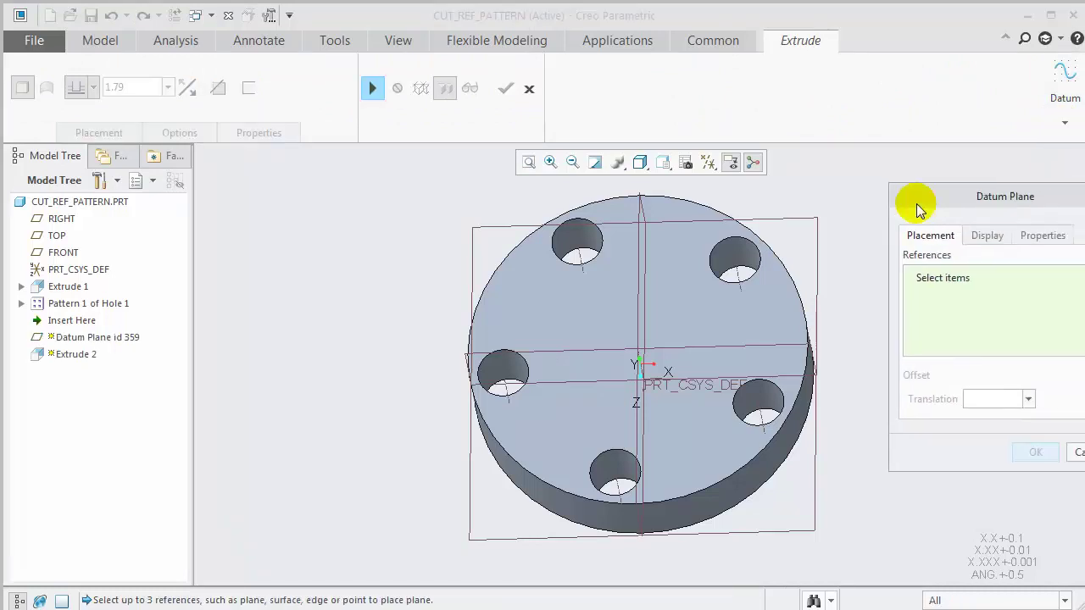
left_click(644, 379)
left_click(727, 273, "ctrl")
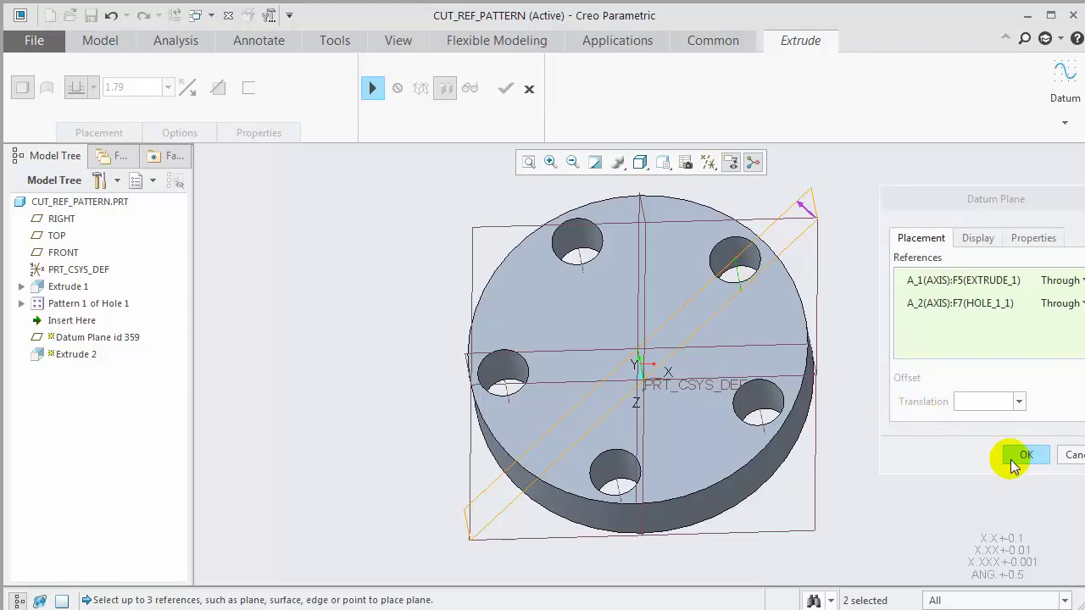
left_click(1021, 458)
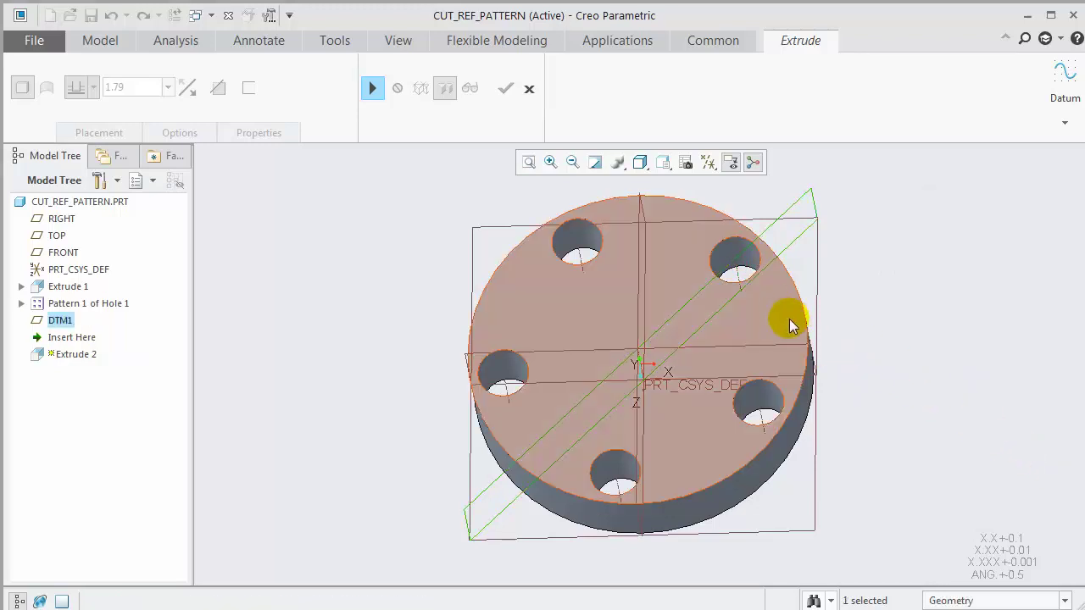
Sketch on the disc's top face using DTM1 as the orientation reference
left_click(778, 318)
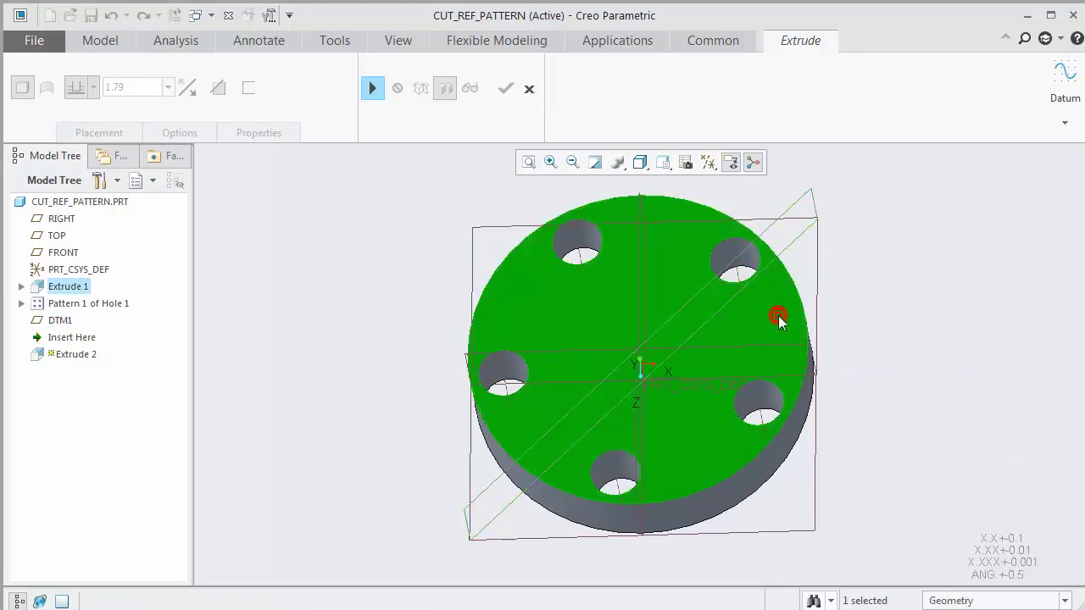
left_click(373, 89)
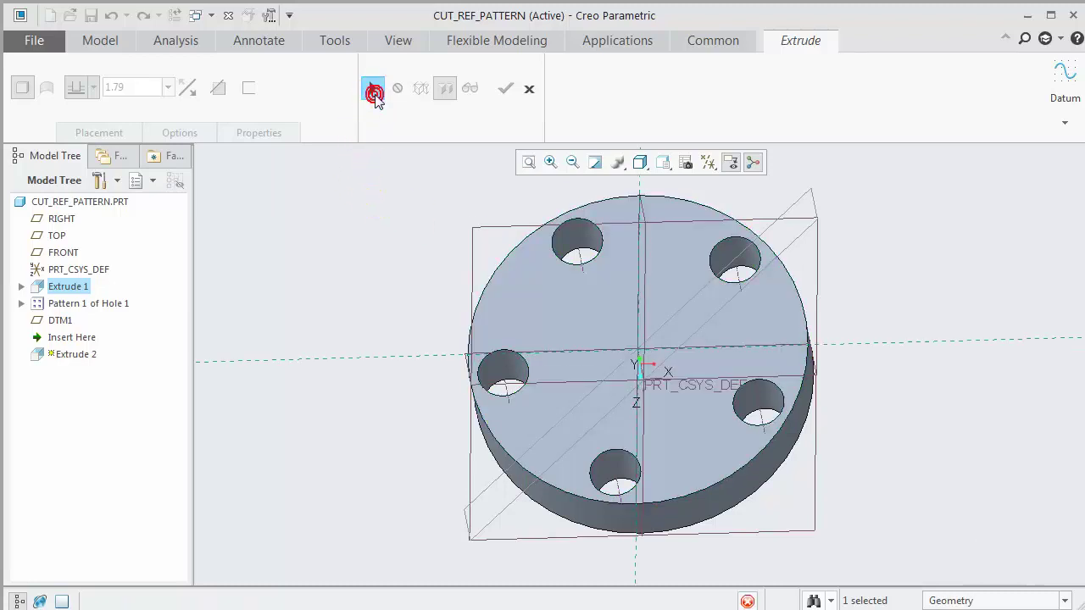
left_click(27, 68)
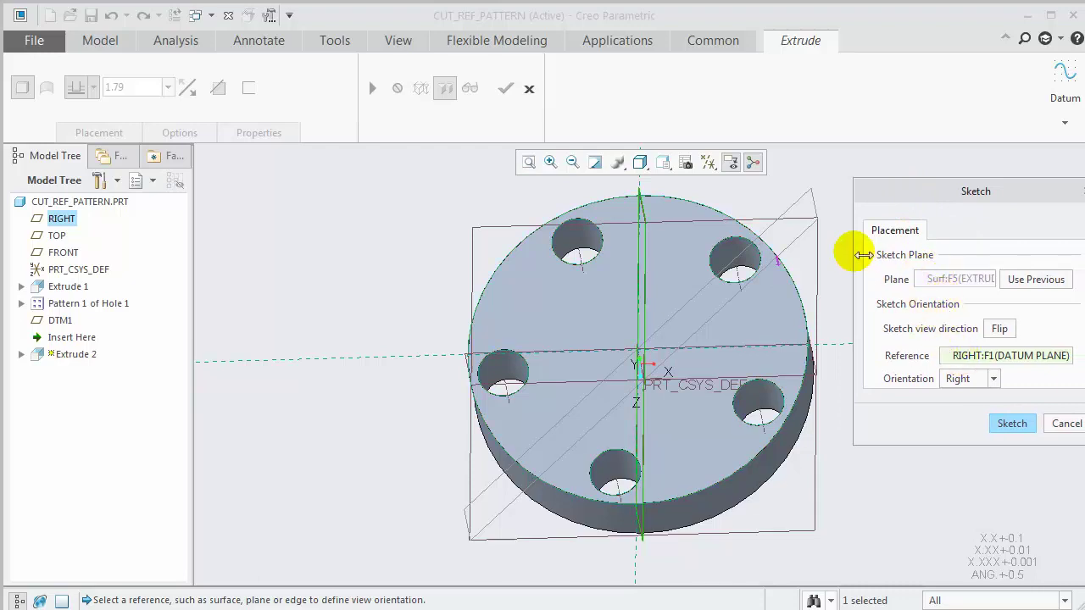
left_click(817, 208)
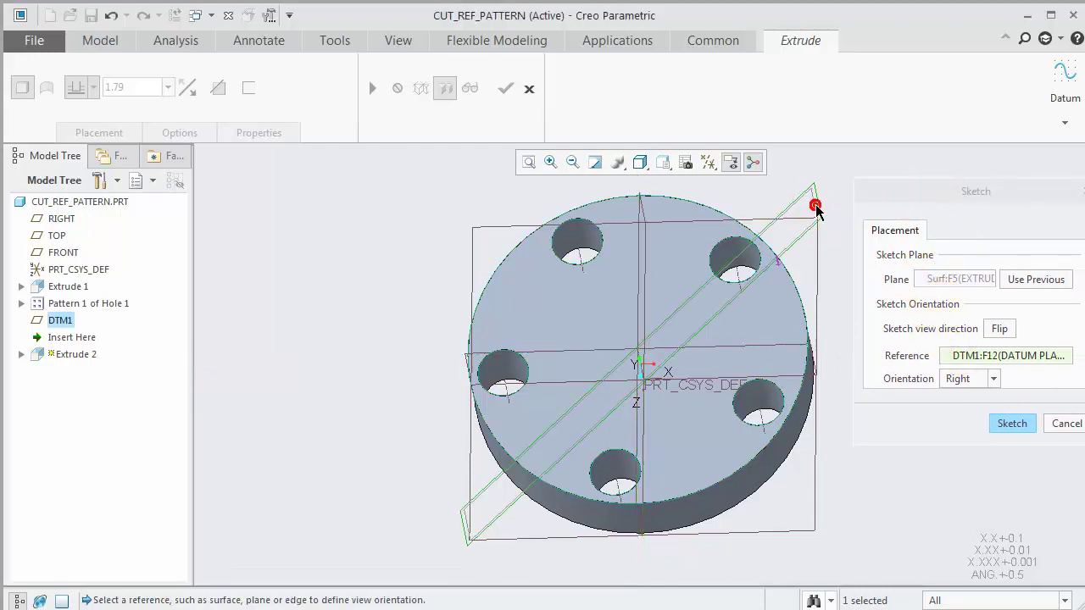
left_click(1012, 423)
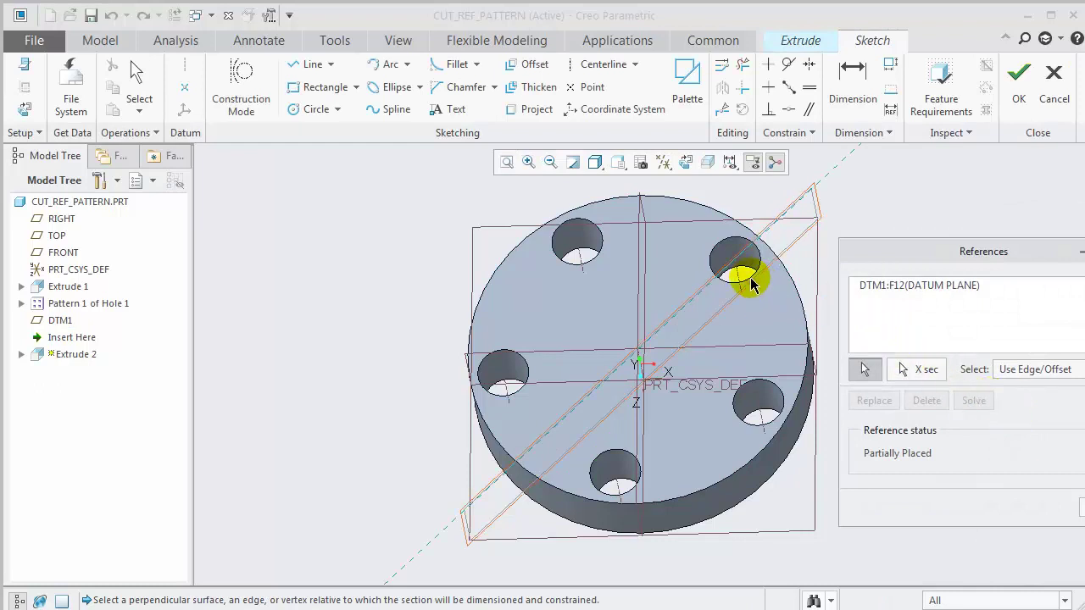
Add the hole axis as a reference and draw two line segments from the hole edge
left_click(739, 280)
left_click(973, 400)
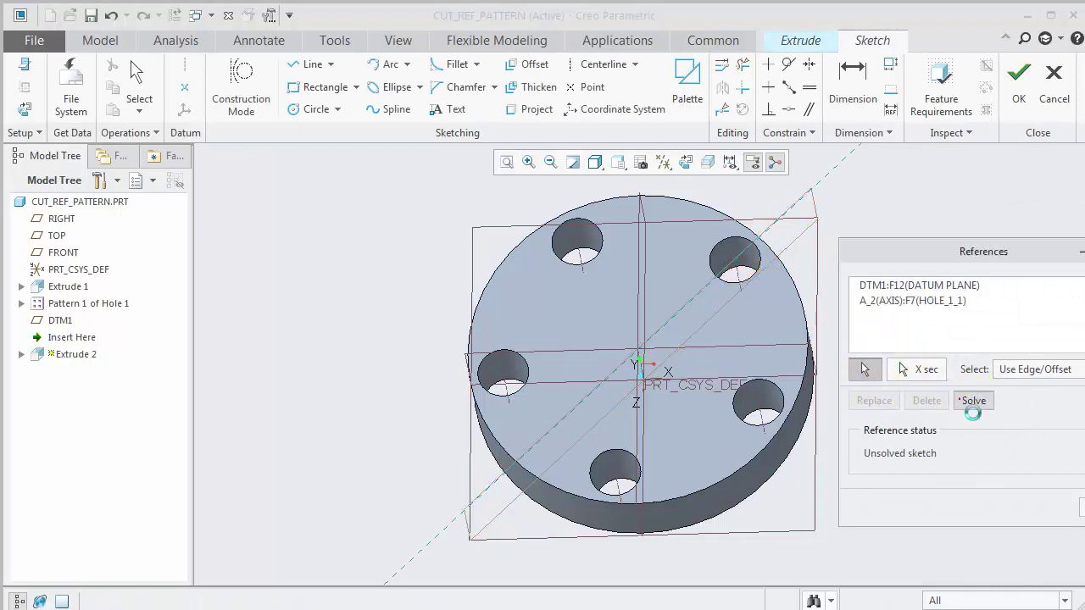
left_click(1081, 507)
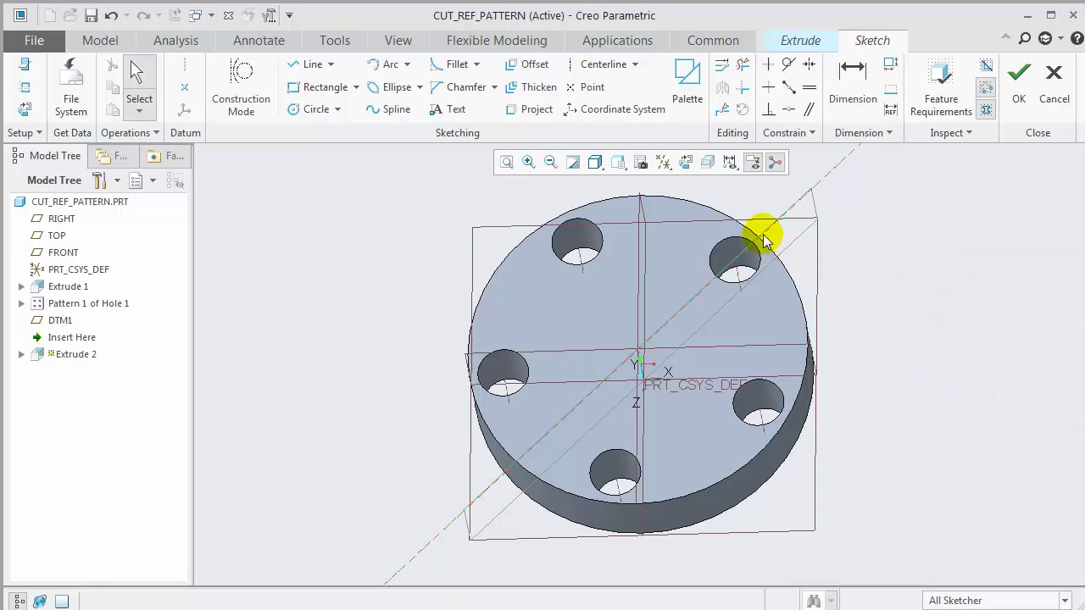
scroll(755, 200, "up", 5)
left_click(310, 65)
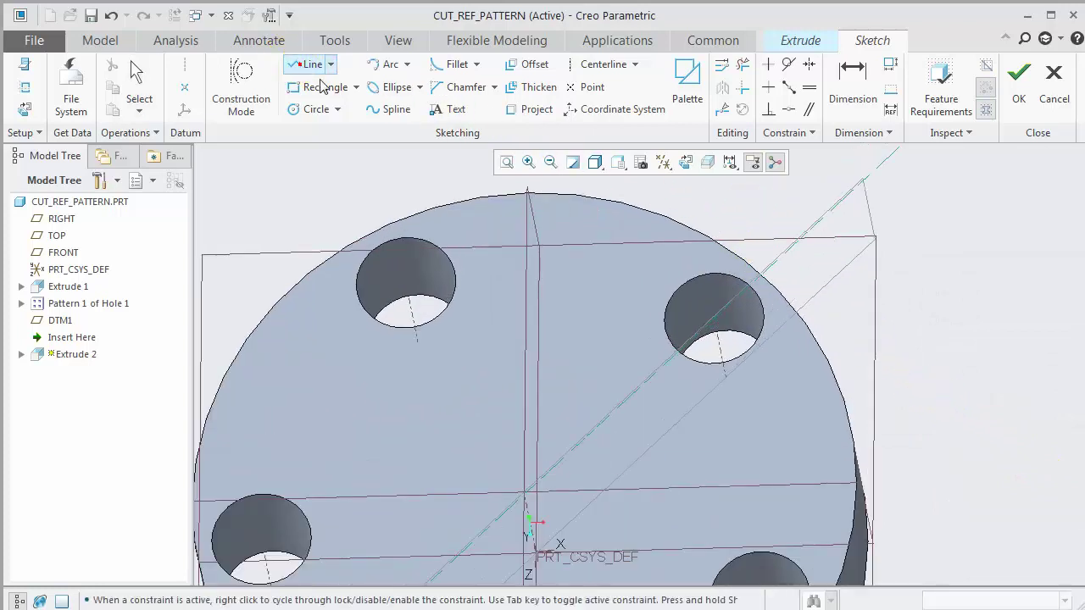
left_click(674, 292)
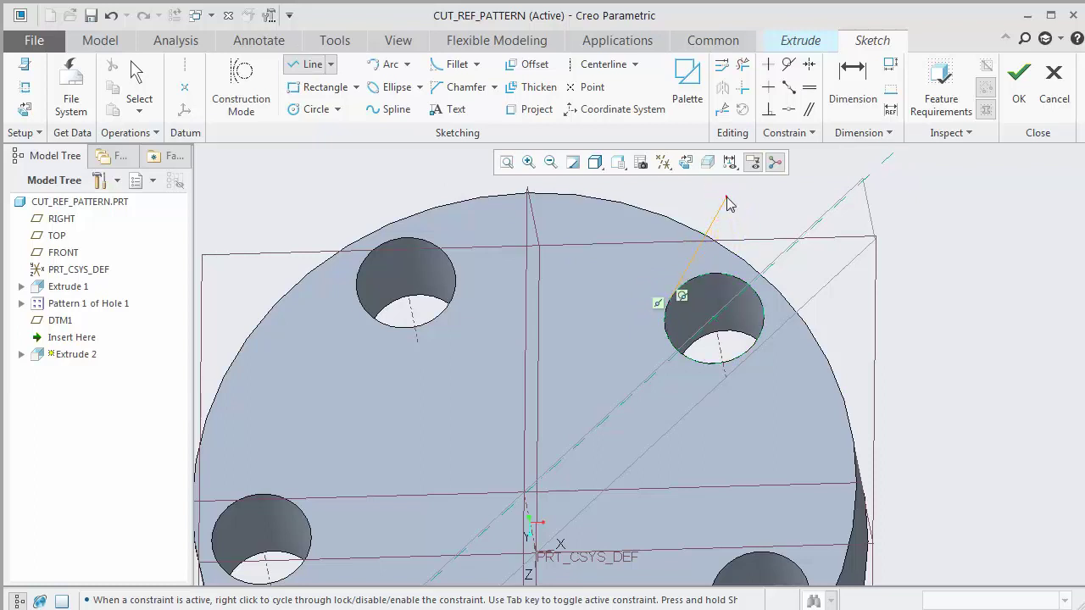
left_click(818, 262)
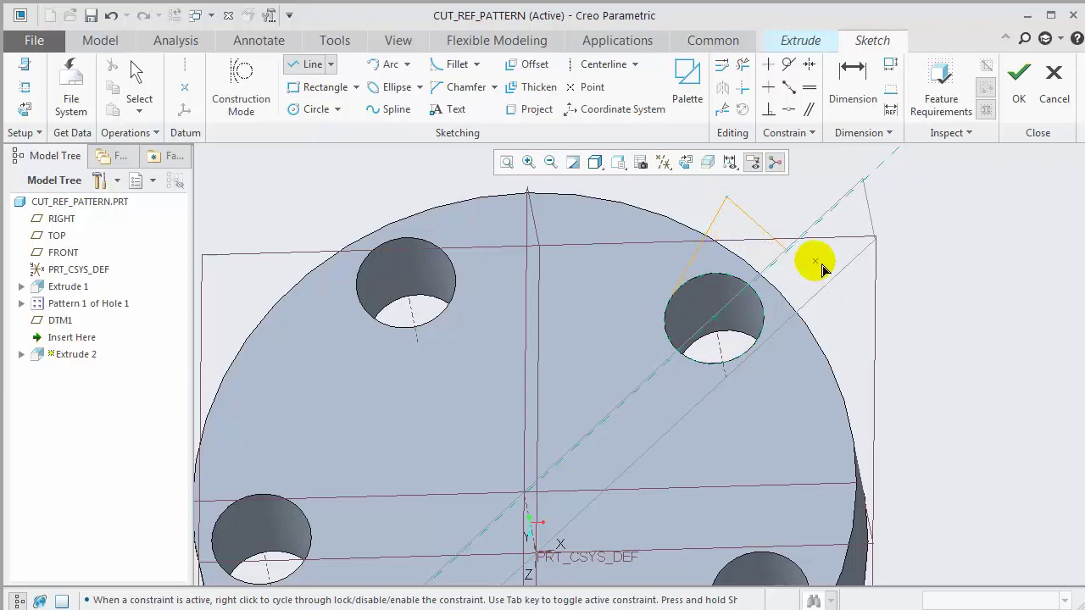
middle_click(819, 262)
Mirror the lines about a diagonal centerline through the hole and finish the sketch
left_click(598, 65)
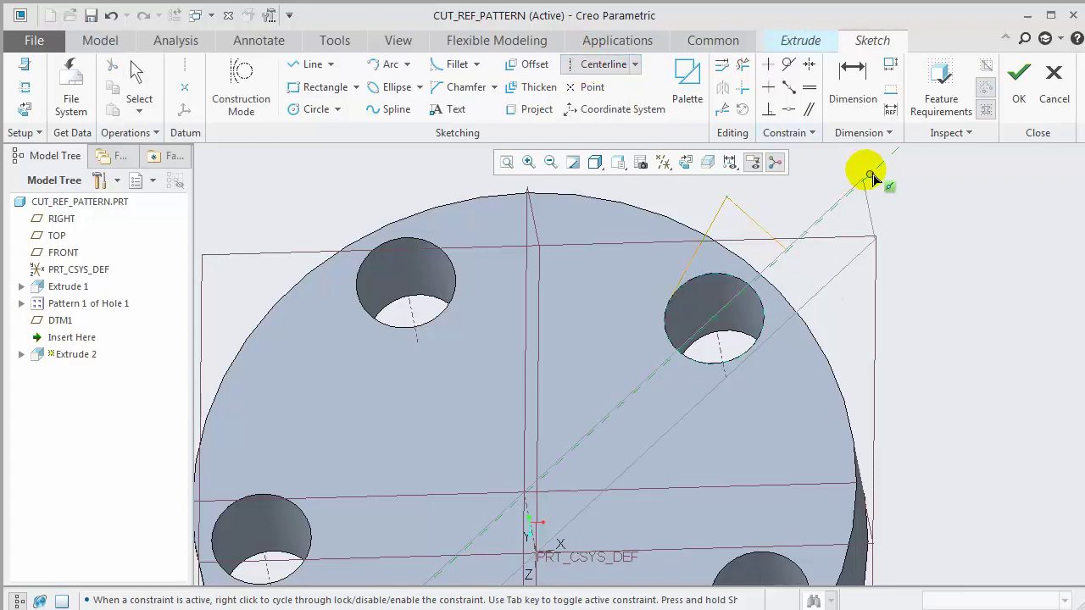
left_click(848, 267)
middle_click(841, 263)
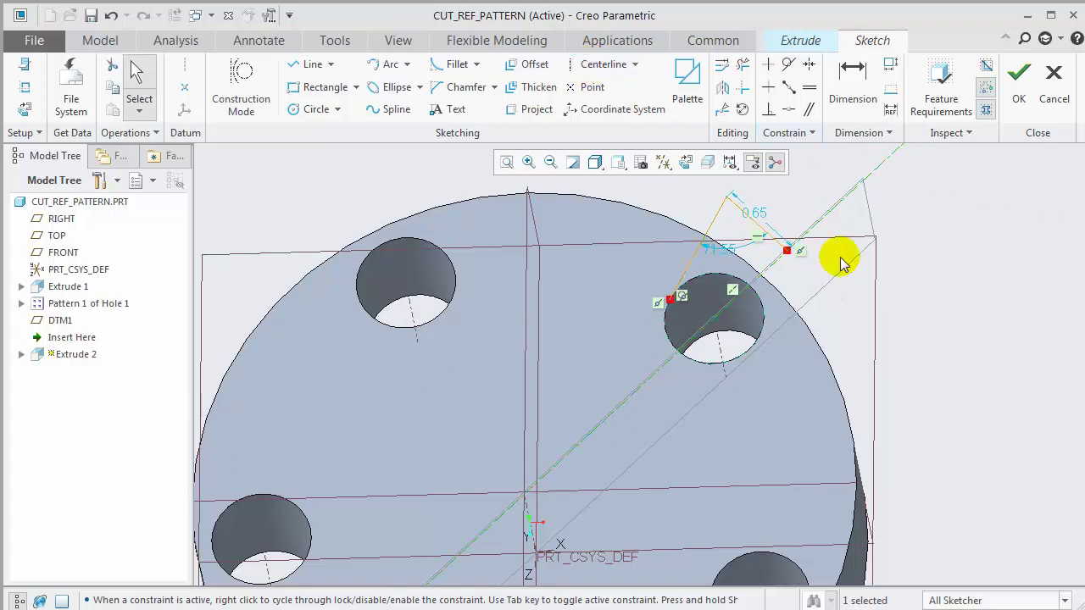
left_click(751, 222)
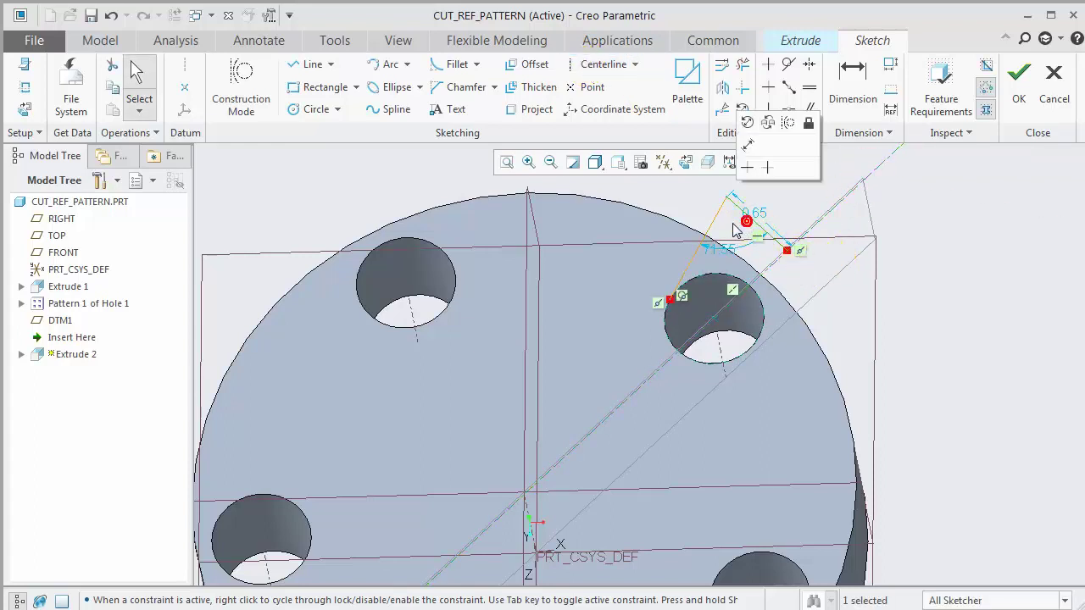
left_click(722, 91)
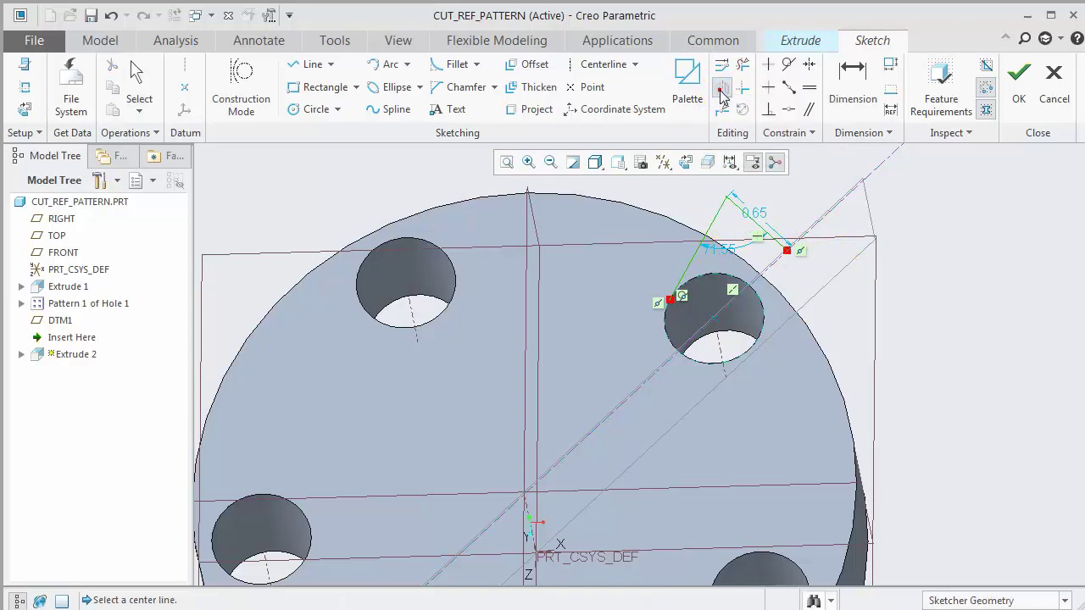
left_click(821, 218)
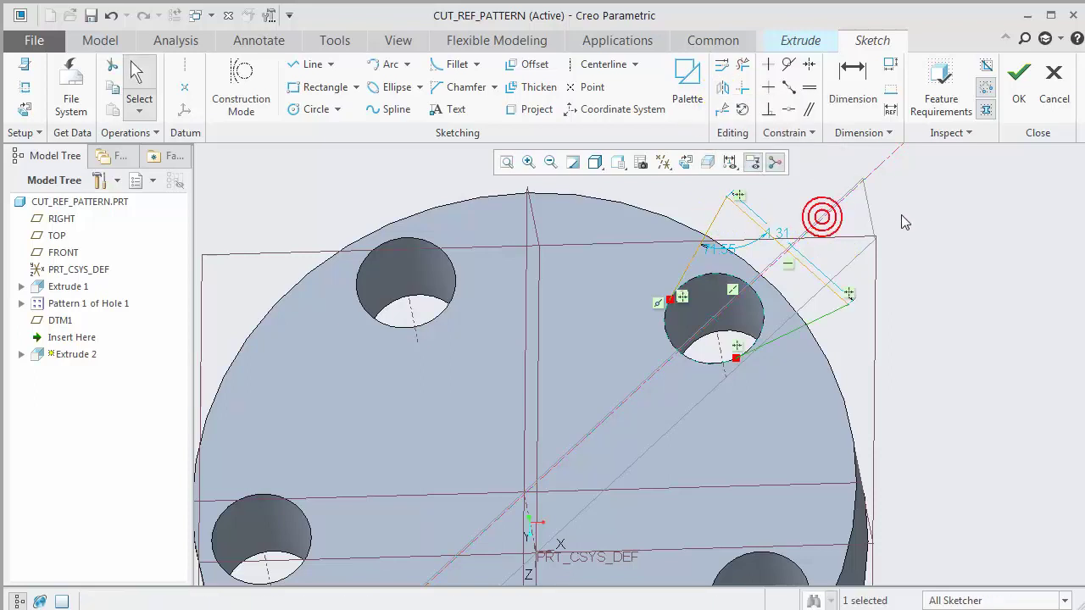
left_click(1019, 85)
Shorten the extrude depth and make it a material-removing notch cut
left_click_drag(769, 224, 837, 339)
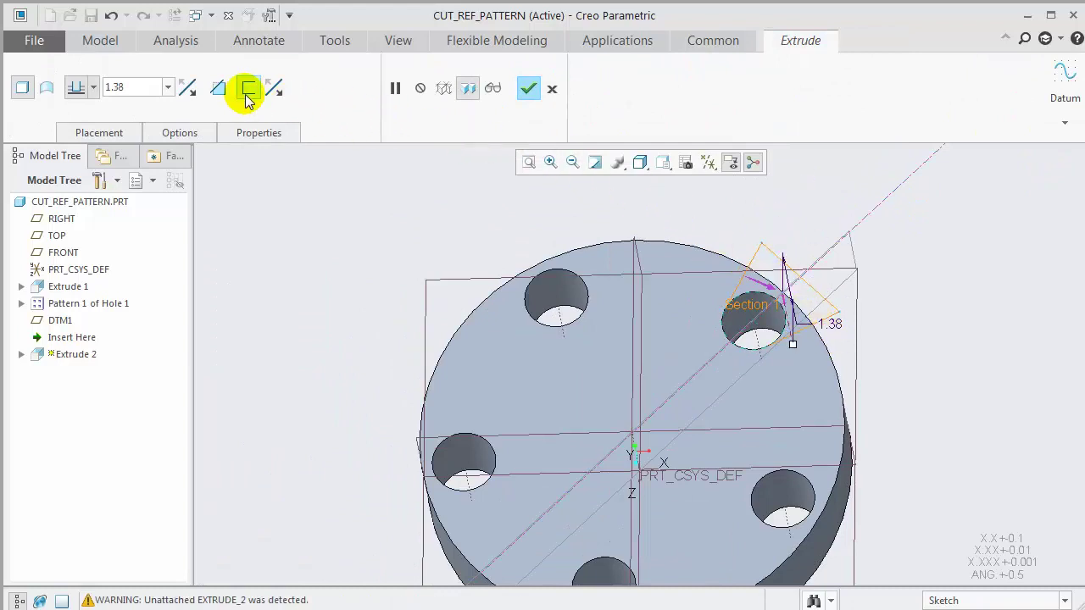
left_click(218, 89)
middle_click(508, 206)
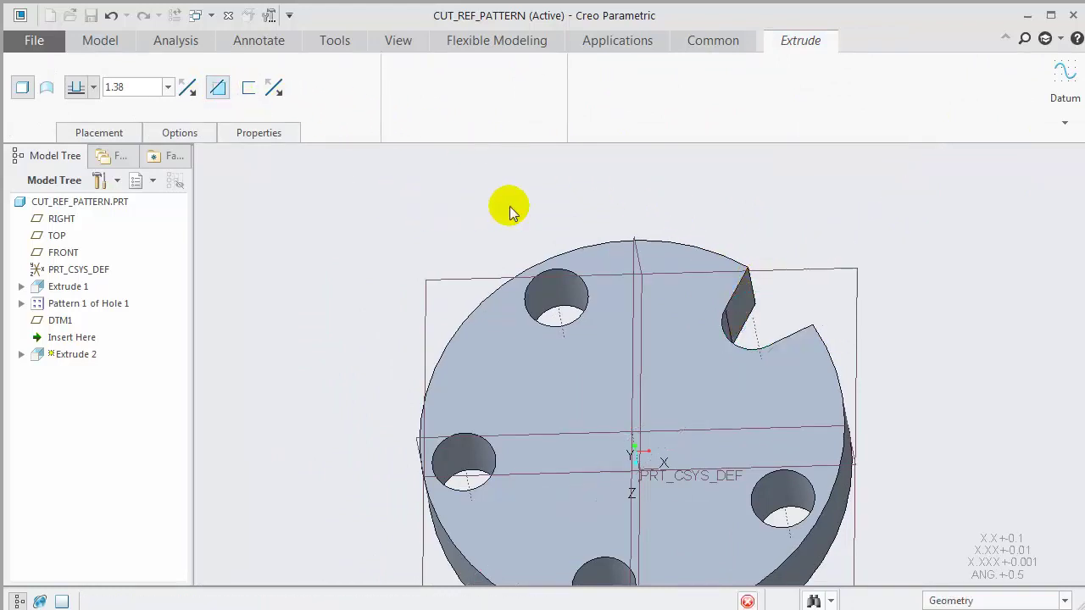
Reference-pattern the notch cut to all five hole positions
left_click(689, 78)
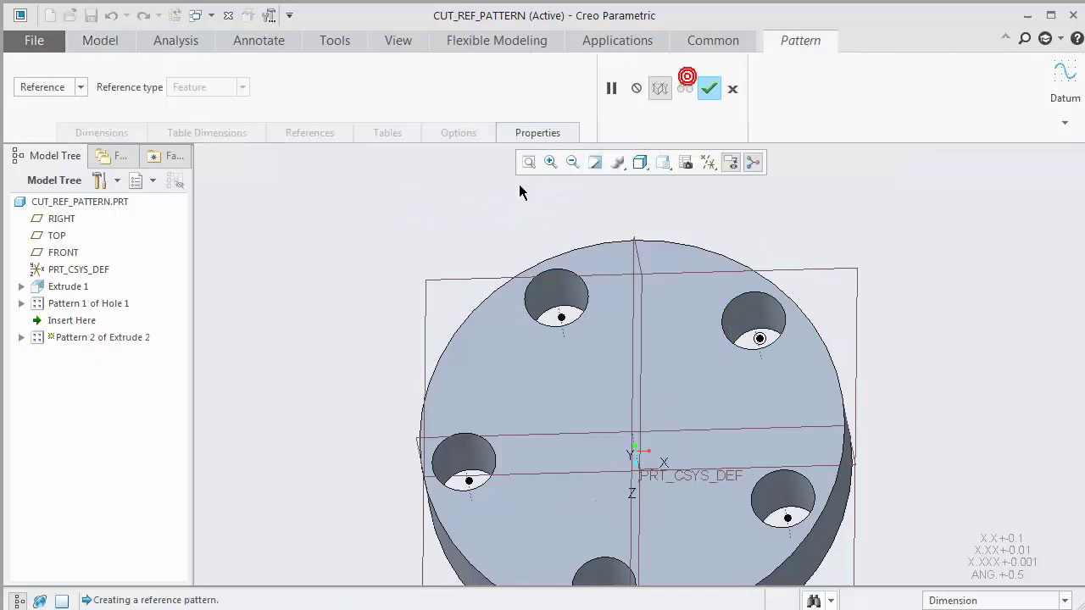
middle_click(451, 208)
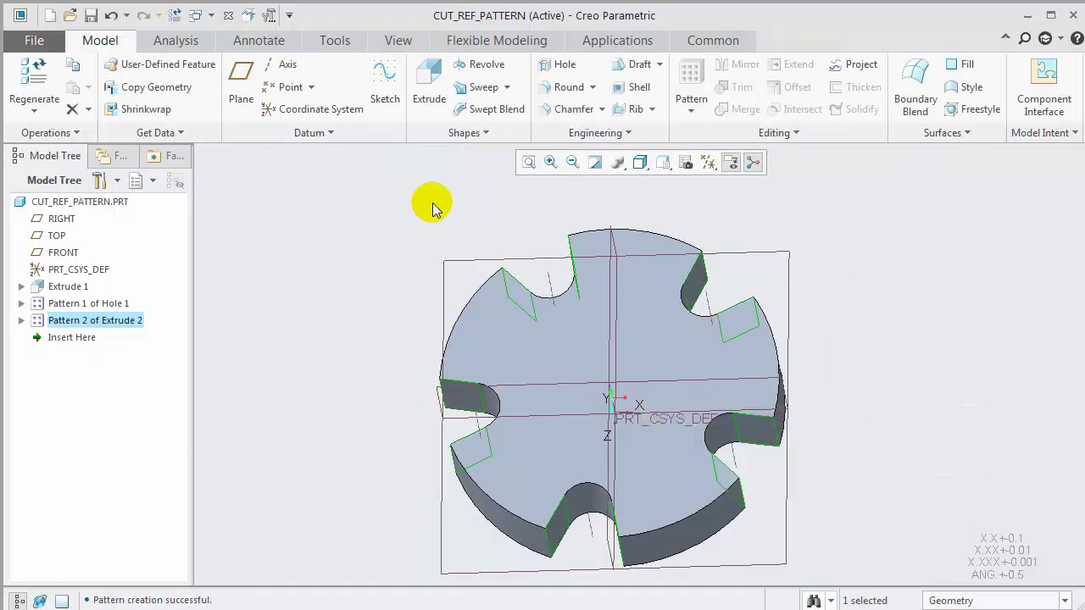
left_click(432, 207)
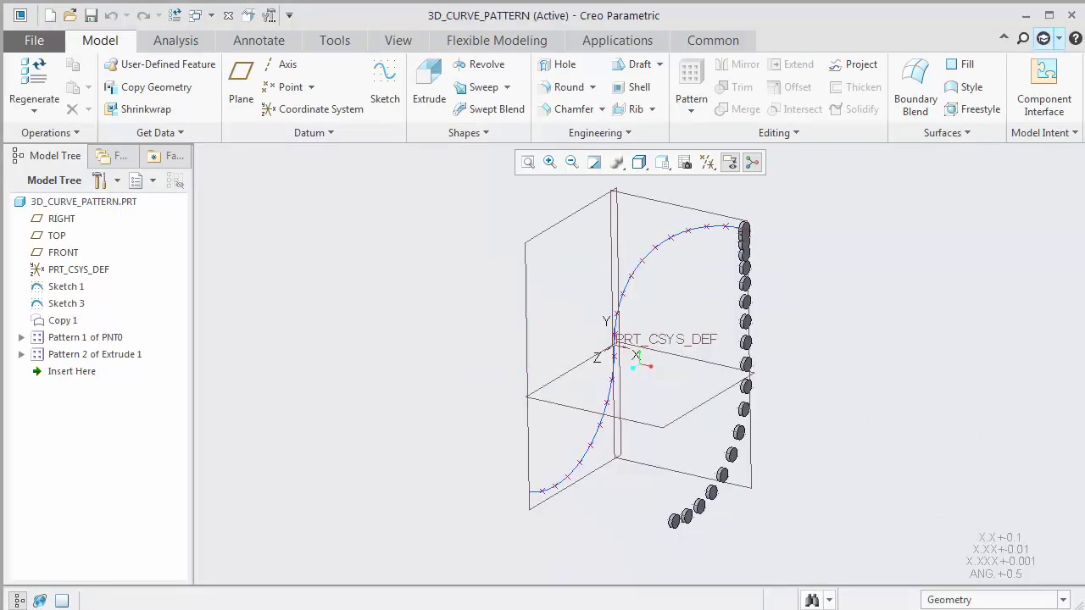
Redefine Pattern 2 of Extrude 1 and confirm it
mouse_move(847, 503)
middle_mouse_down()
mouse_move(842, 484)
mouse_move(799, 480)
mouse_move(852, 482)
mouse_move(854, 496)
middle_mouse_up()
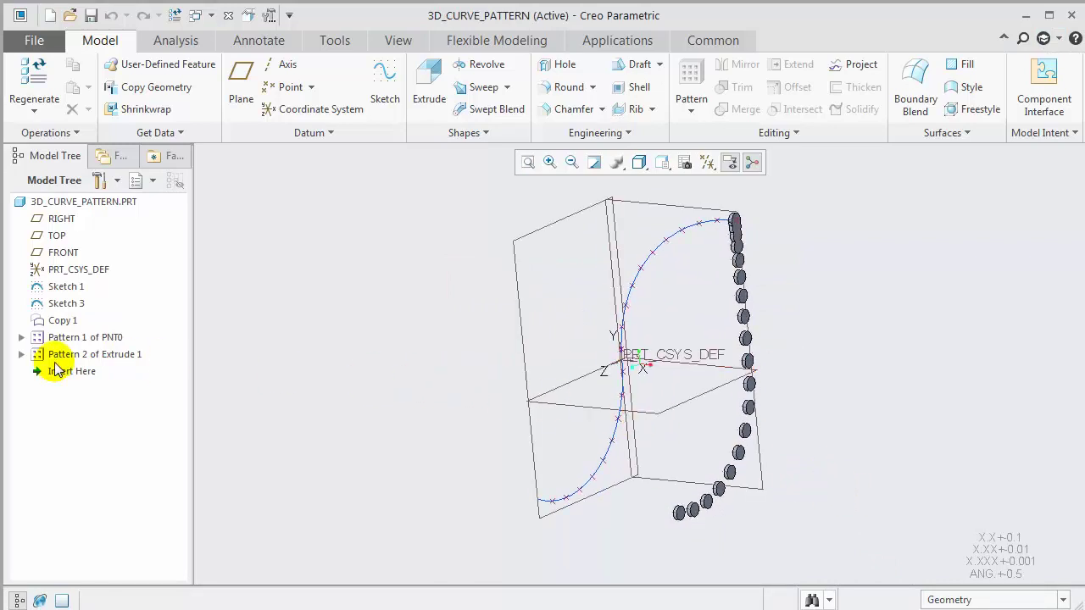
left_click(63, 357)
left_click(80, 284)
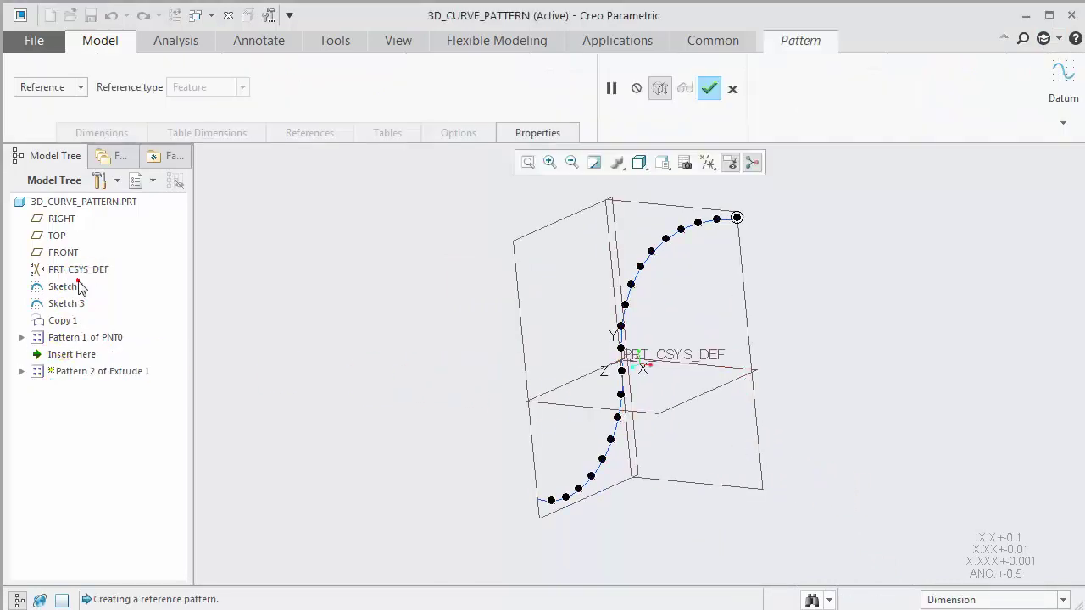
mouse_move(368, 407)
middle_mouse_down()
mouse_move(398, 413)
mouse_move(370, 419)
middle_mouse_up()
middle_click(383, 401)
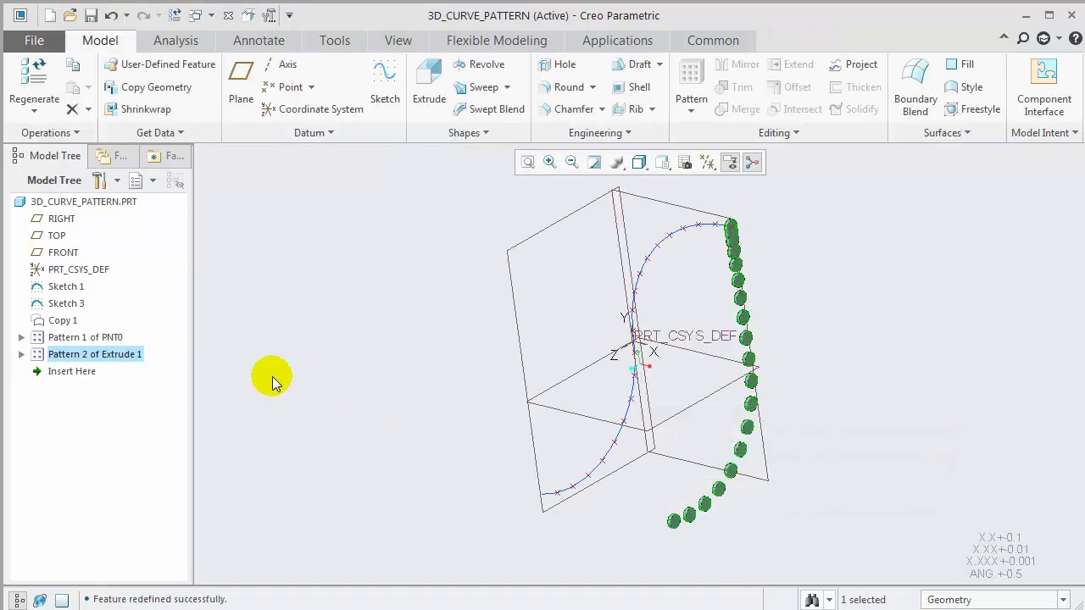
Redefine DTM2 to pass through the curve end, parallel to RIGHT
left_click(21, 355)
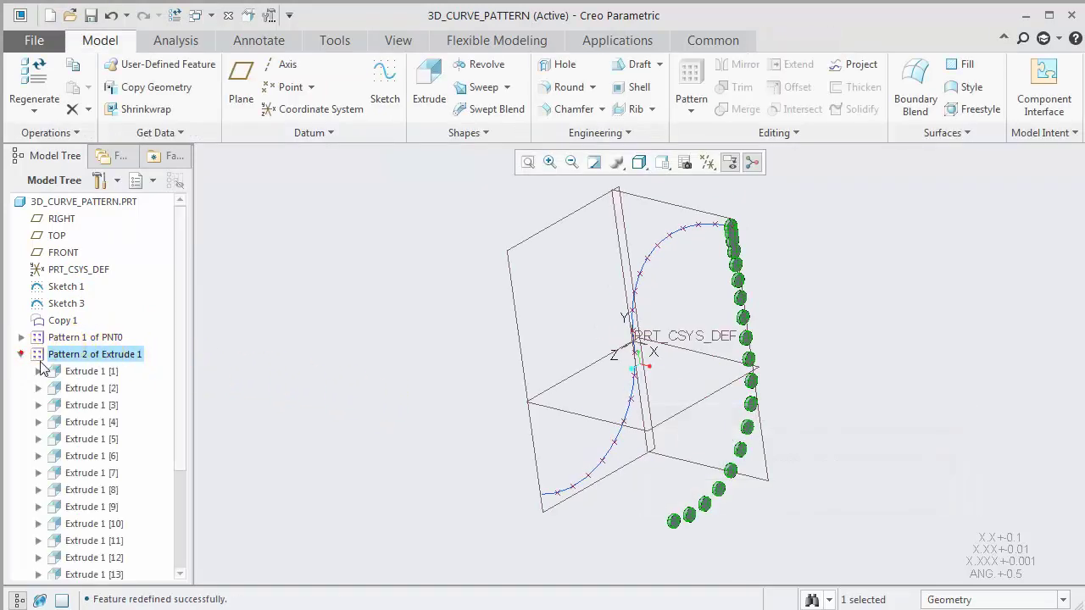
left_click(38, 371)
left_click(85, 406)
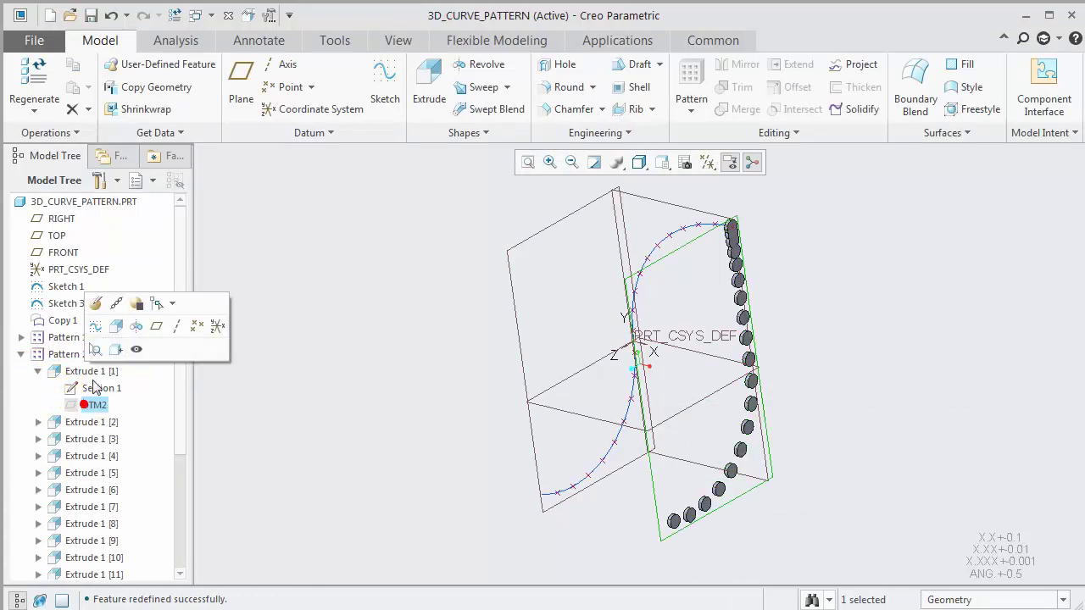
left_click(98, 304)
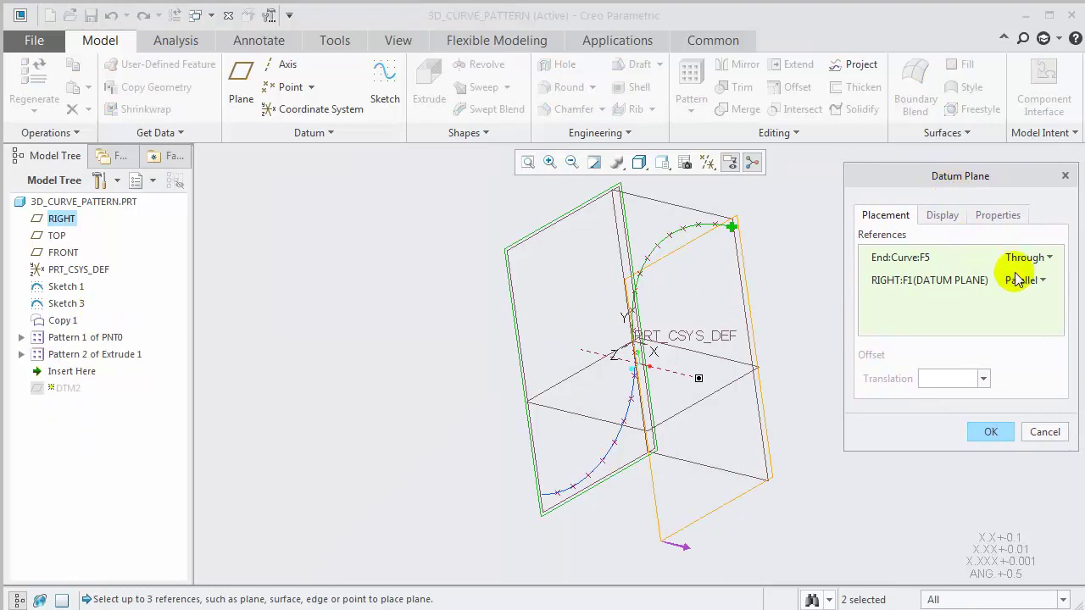
left_click(991, 431)
Delete the extrude pattern
right_click(116, 356)
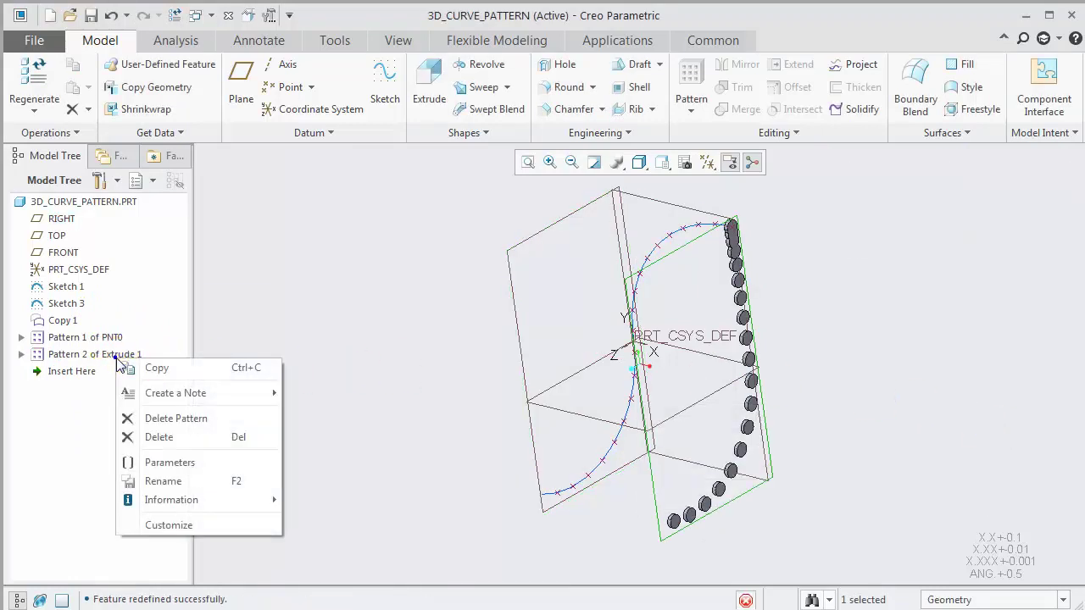
left_click(161, 438)
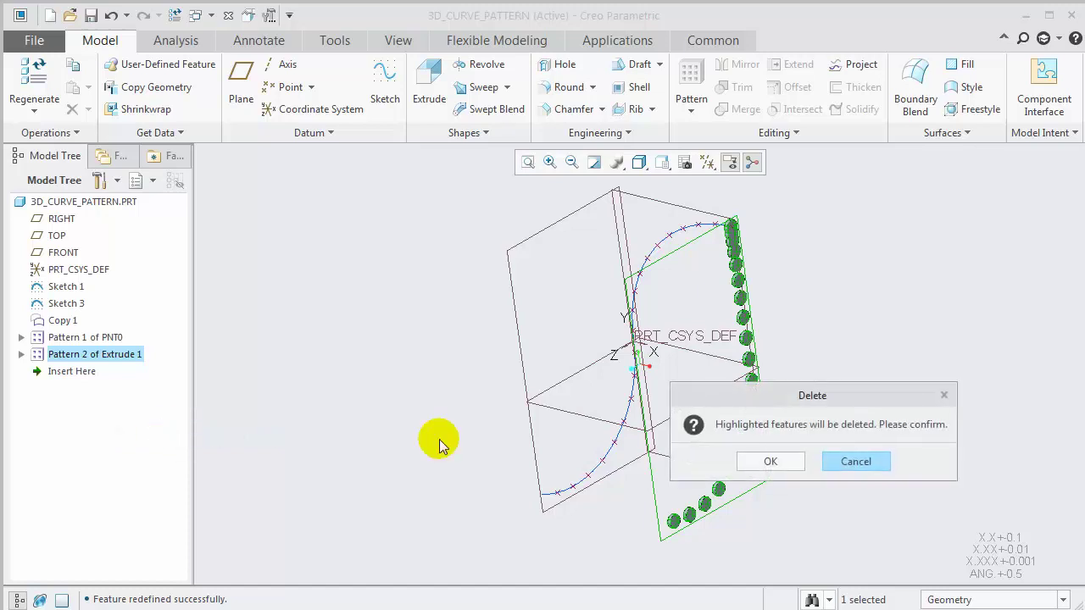
left_click(745, 462)
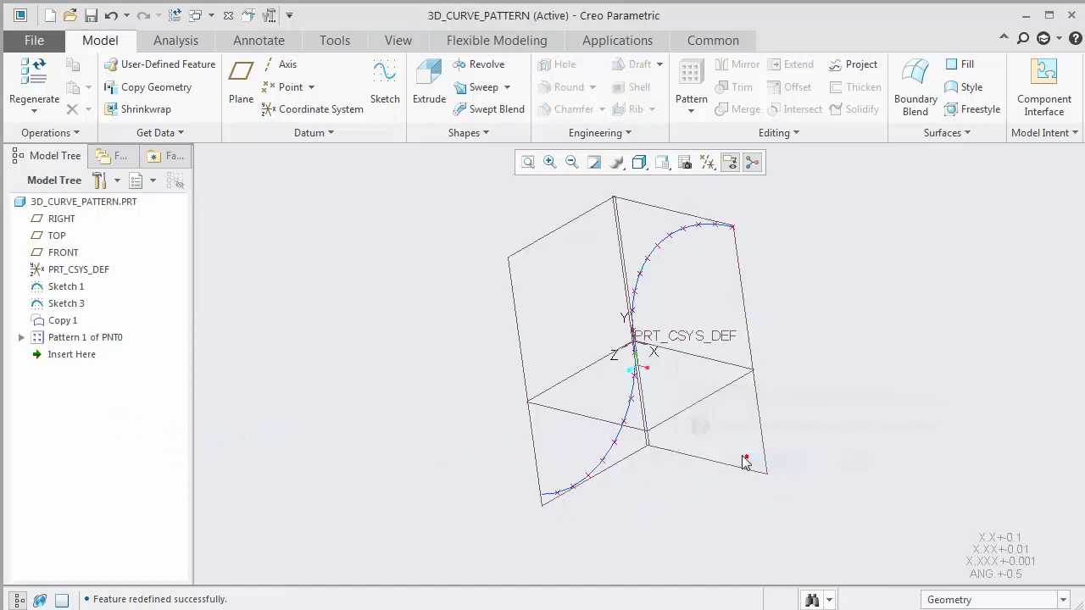
Create datum plane DTM1 through the curve's end point PNT0, normal to the curve
left_click(241, 81)
scroll(717, 237, "down", 4)
scroll(709, 273, "down", 2)
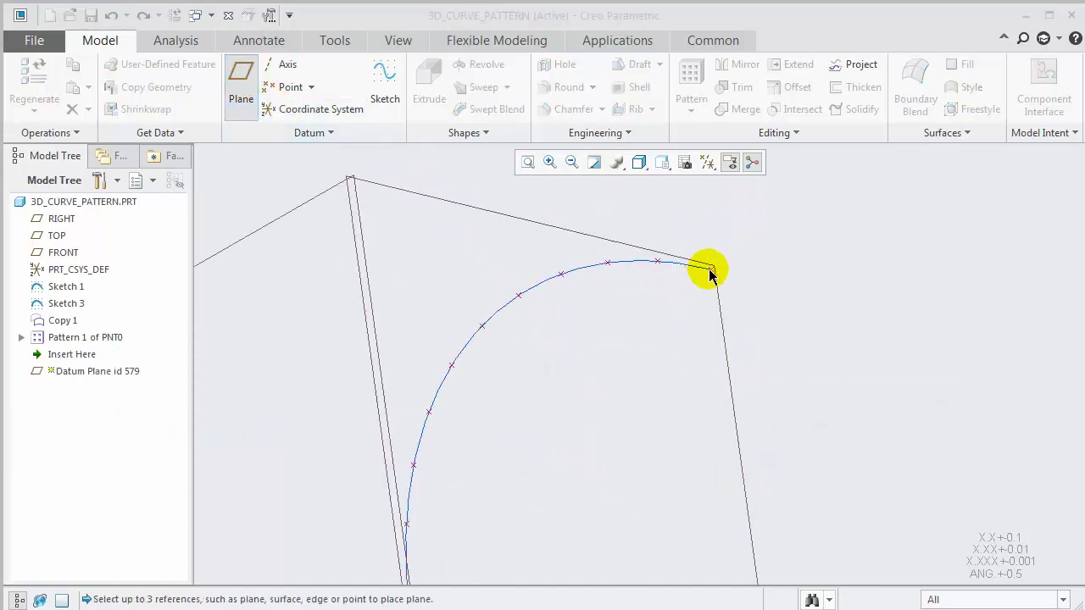
left_click(711, 273)
scroll(685, 242, "up", 3)
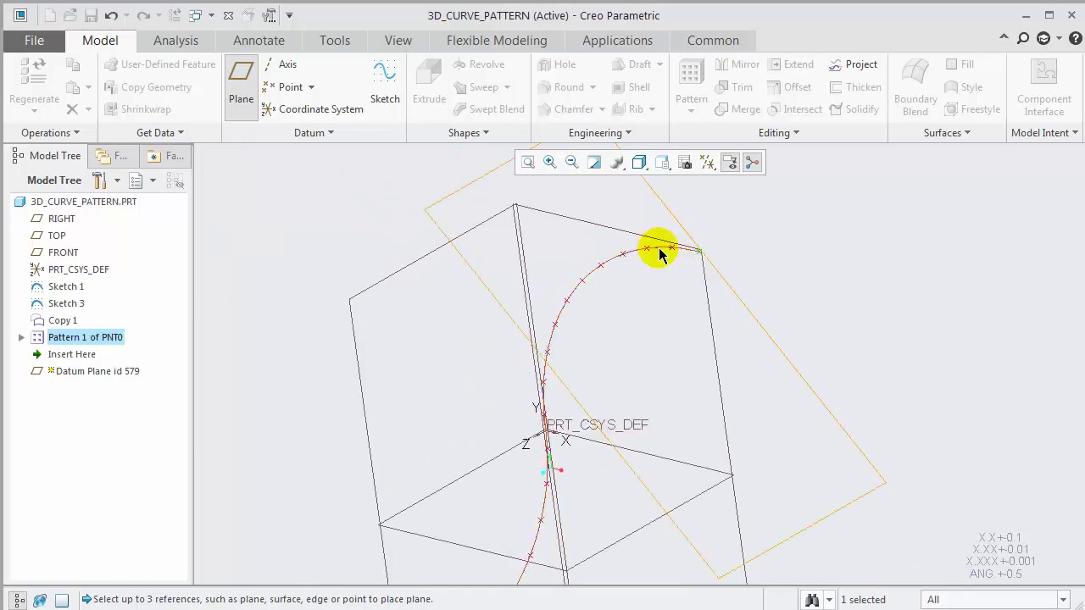
left_click(661, 249, "ctrl")
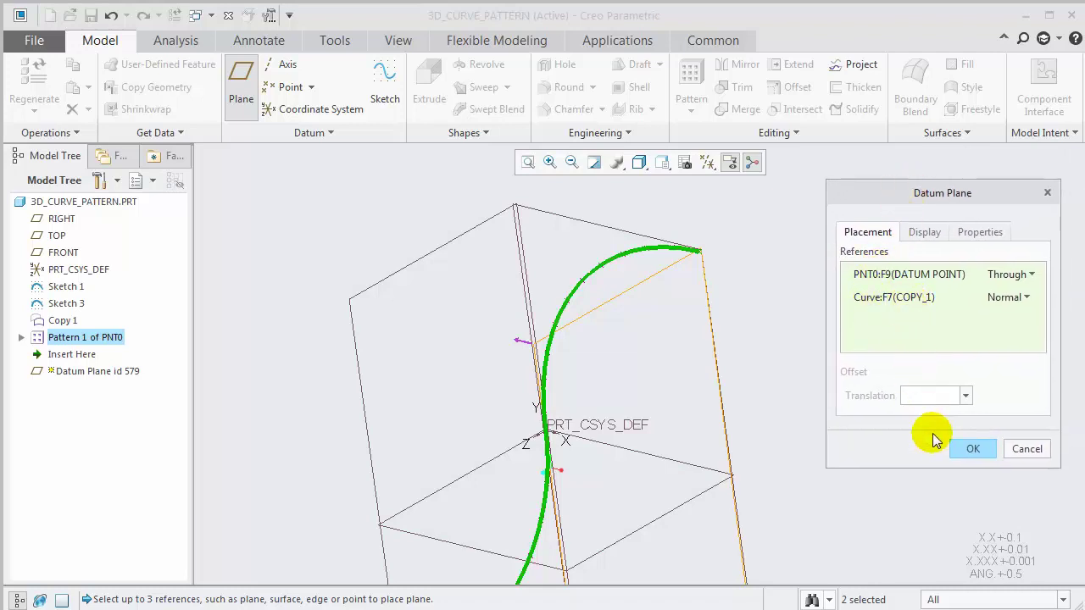
scroll(763, 354, "up", 1)
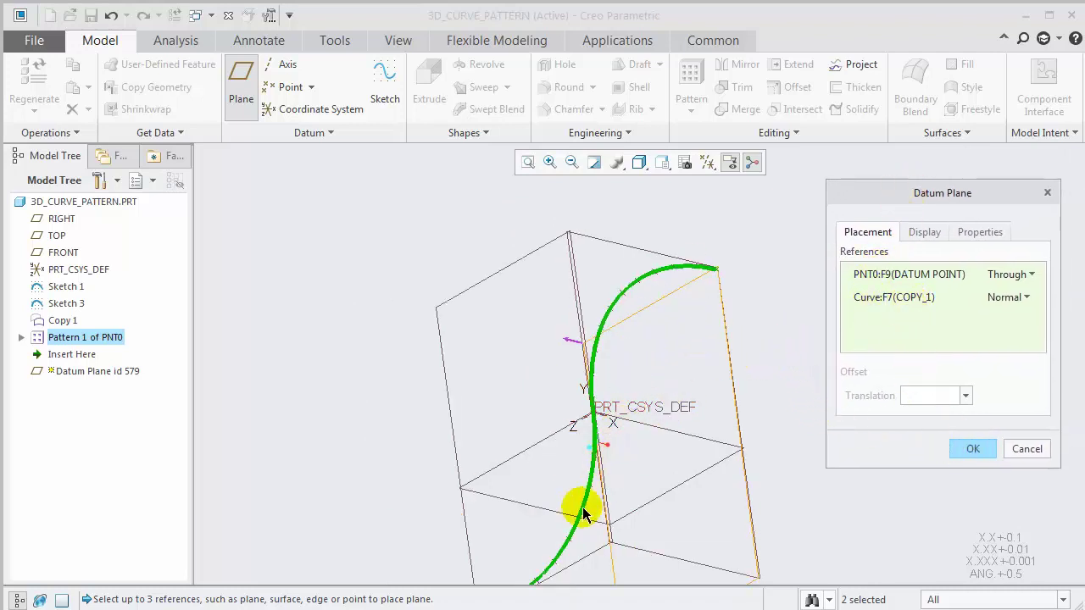
left_click(972, 449)
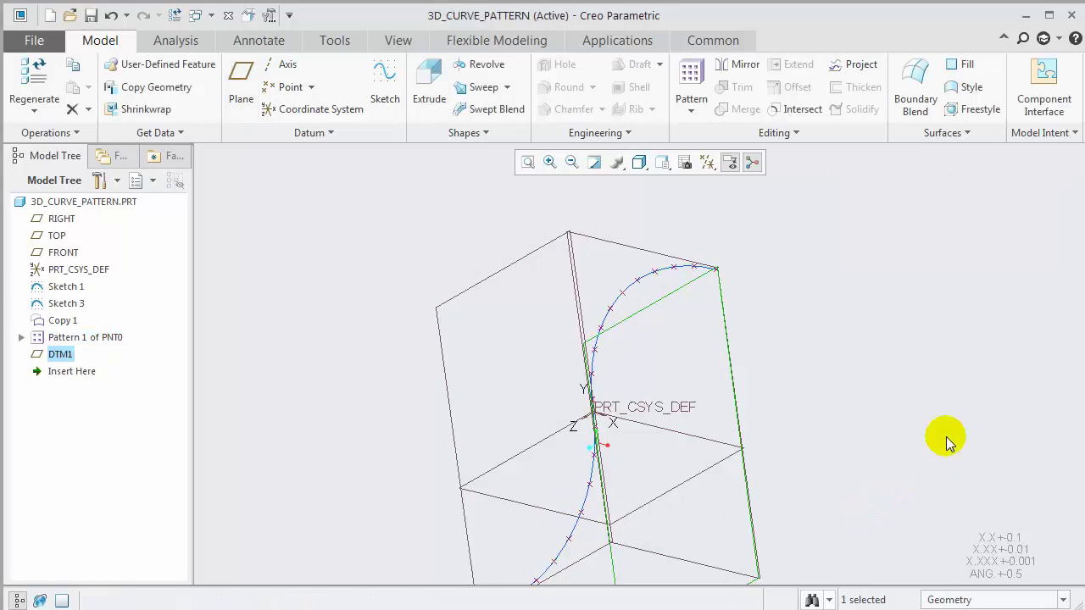
Extrude a circle sketched on DTM1 at the curve's upper end into a 0.28-deep disc
left_click(429, 85)
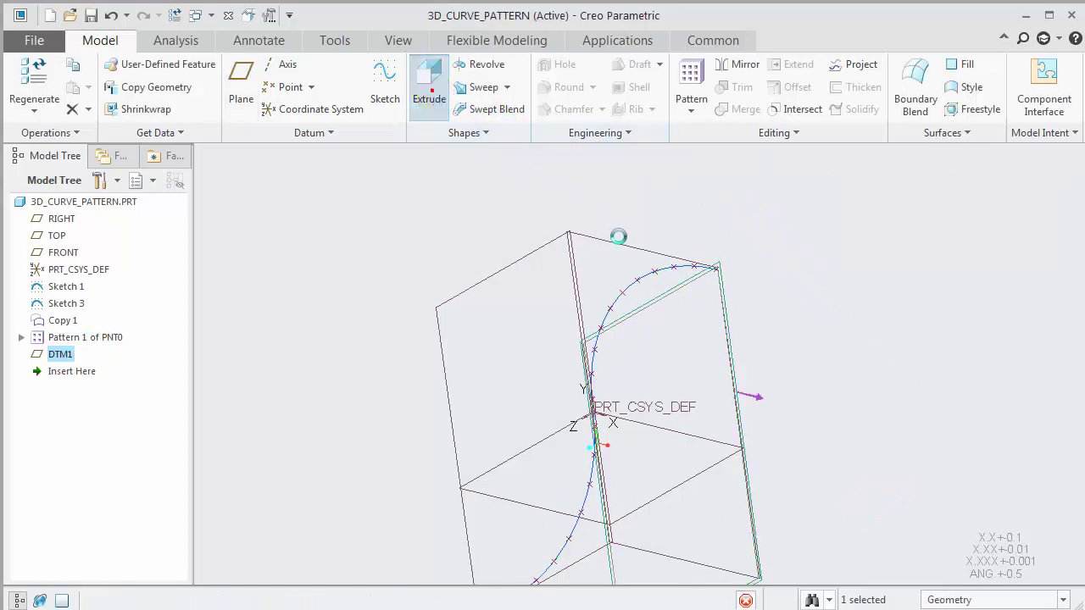
right_click(801, 309)
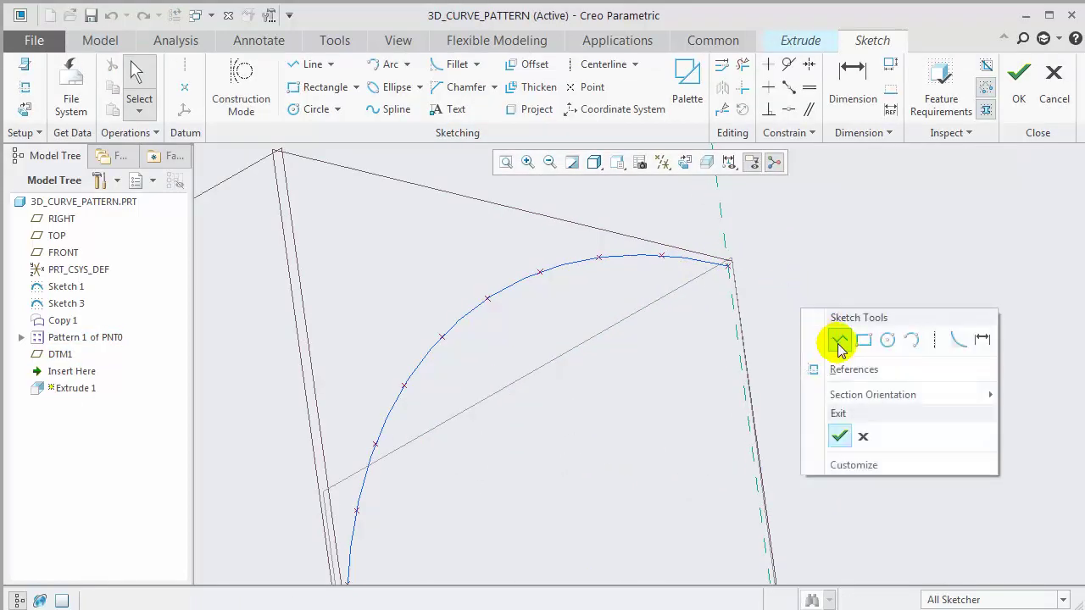
left_click(886, 340)
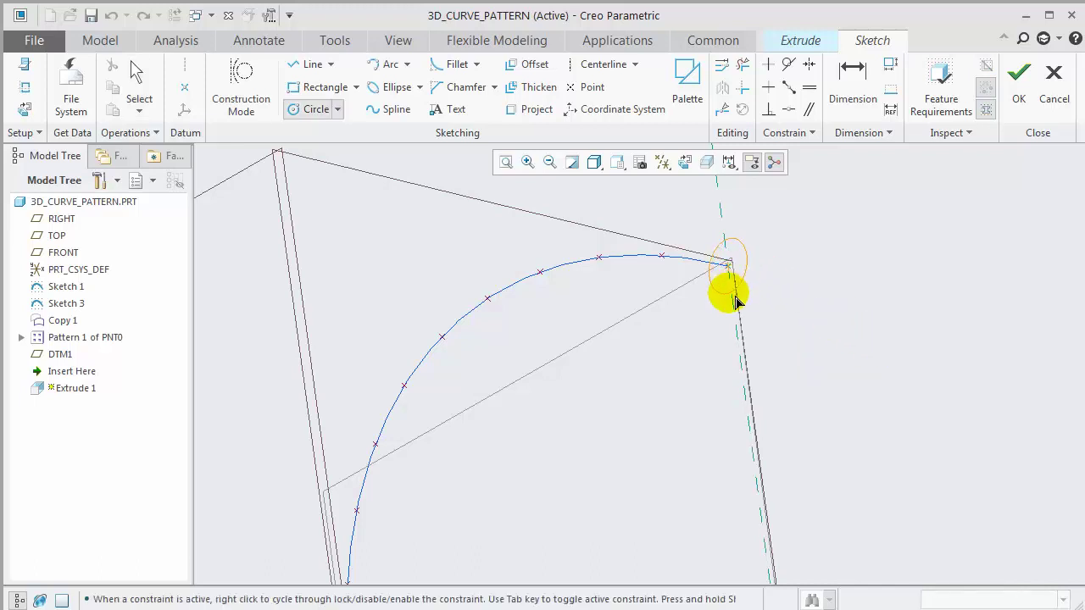
left_click(1017, 88)
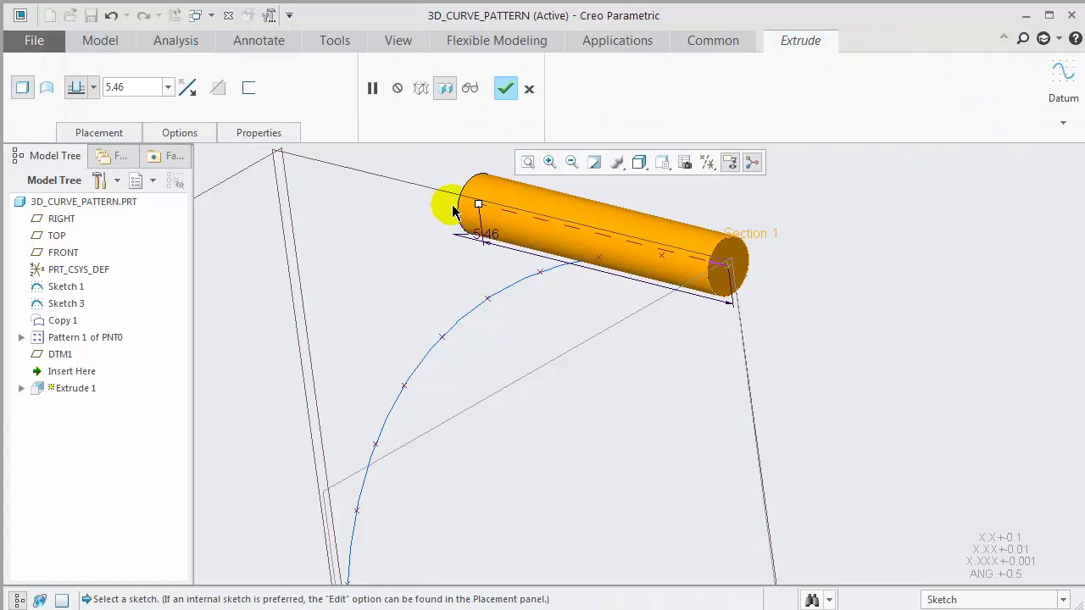
left_click_drag(479, 211, 702, 293)
middle_click(683, 395)
middle_click_drag(683, 395, 462, 301)
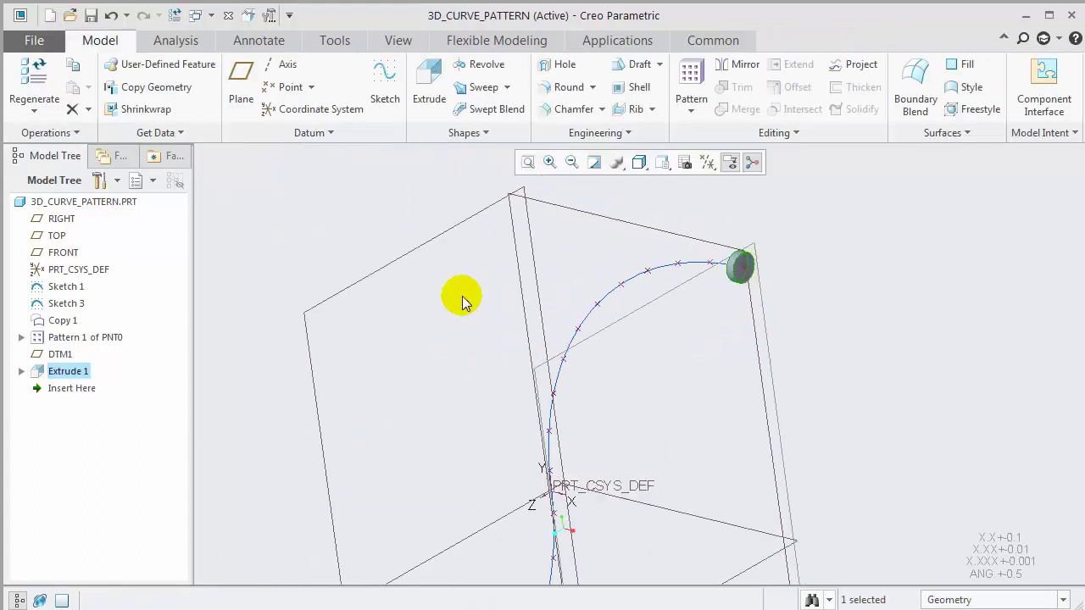
left_click(60, 354, "ctrl")
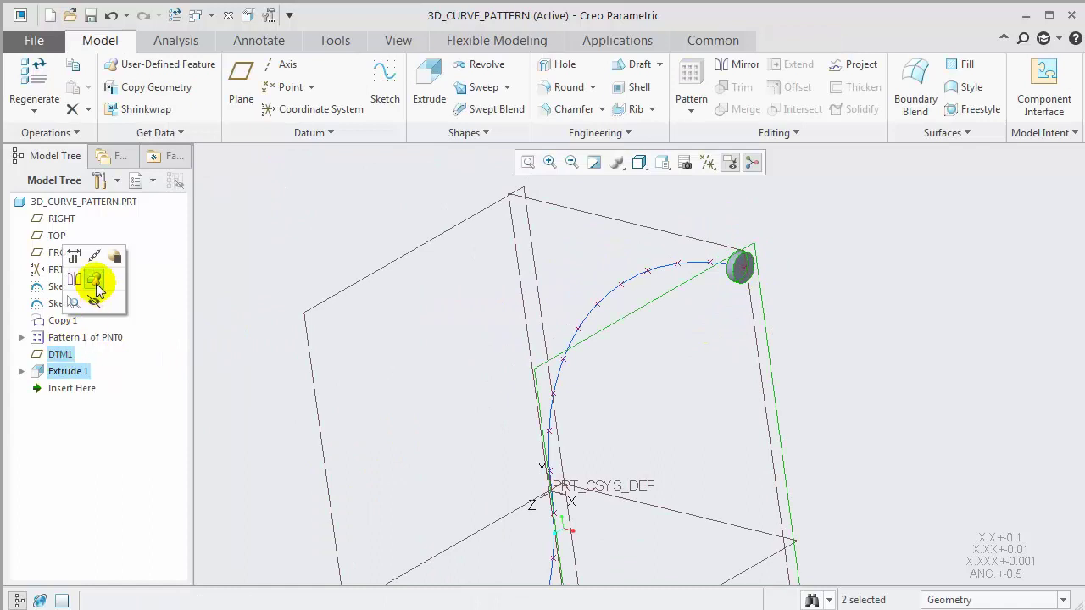
Group DTM1 and Extrude 1 as LOCAL_GROUP and reference-pattern it along the curve's points
left_click(95, 284)
left_click(71, 362)
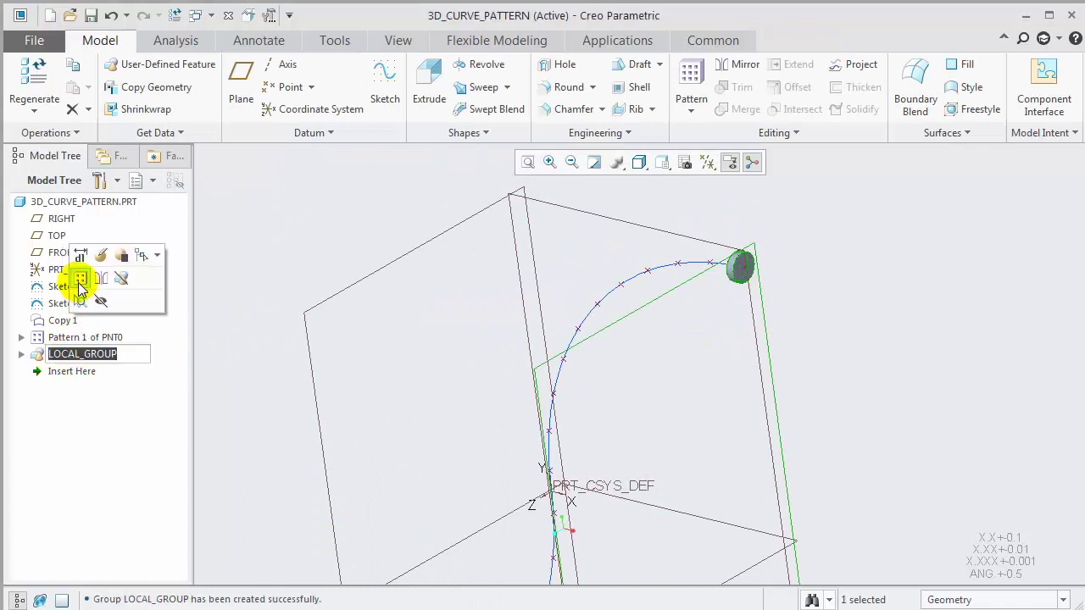
left_click(73, 280)
middle_click_drag(812, 246, 816, 322)
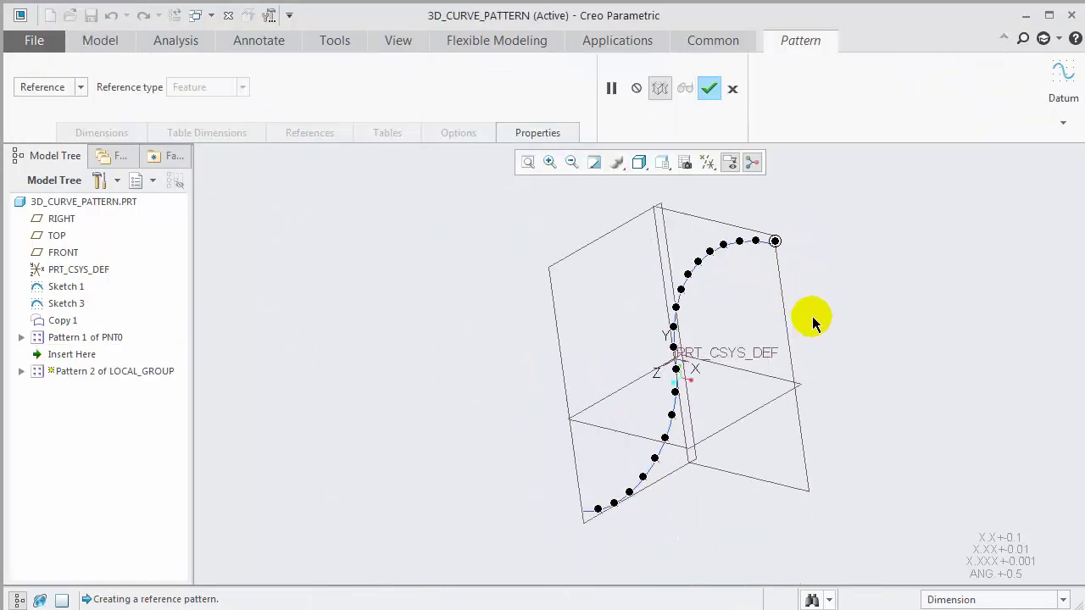
middle_click(816, 322)
mouse_move(790, 366)
middle_mouse_down()
mouse_move(828, 344)
mouse_move(802, 342)
mouse_move(795, 362)
middle_mouse_up()
left_click(871, 339)
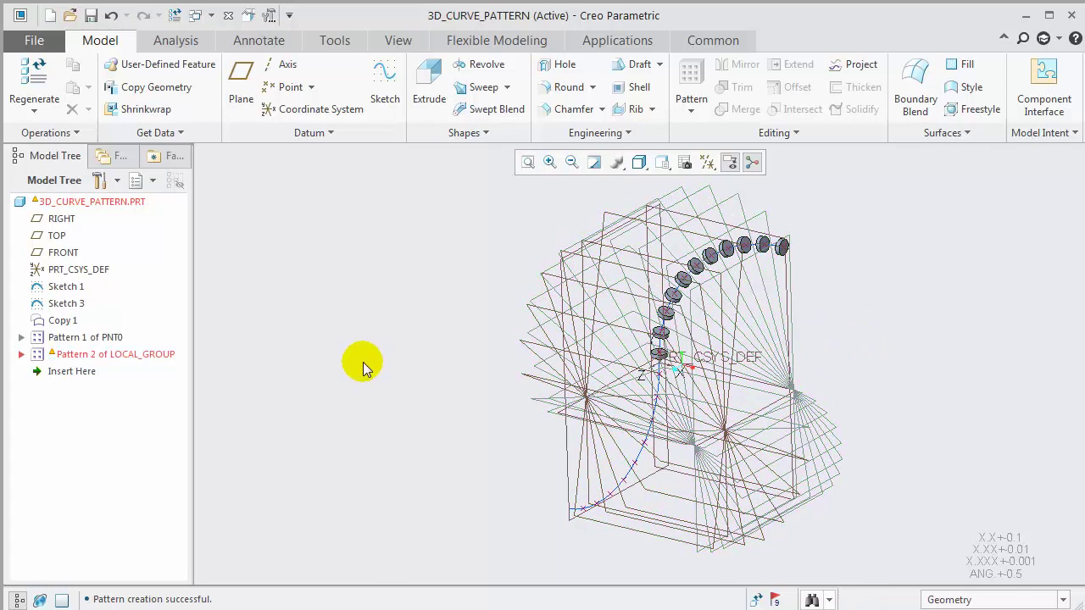
Redefine Section 1 of Extrude 1 inside Pattern 2's LOCAL_GROUP and regenerate the pattern
left_click(21, 354)
left_click(38, 371)
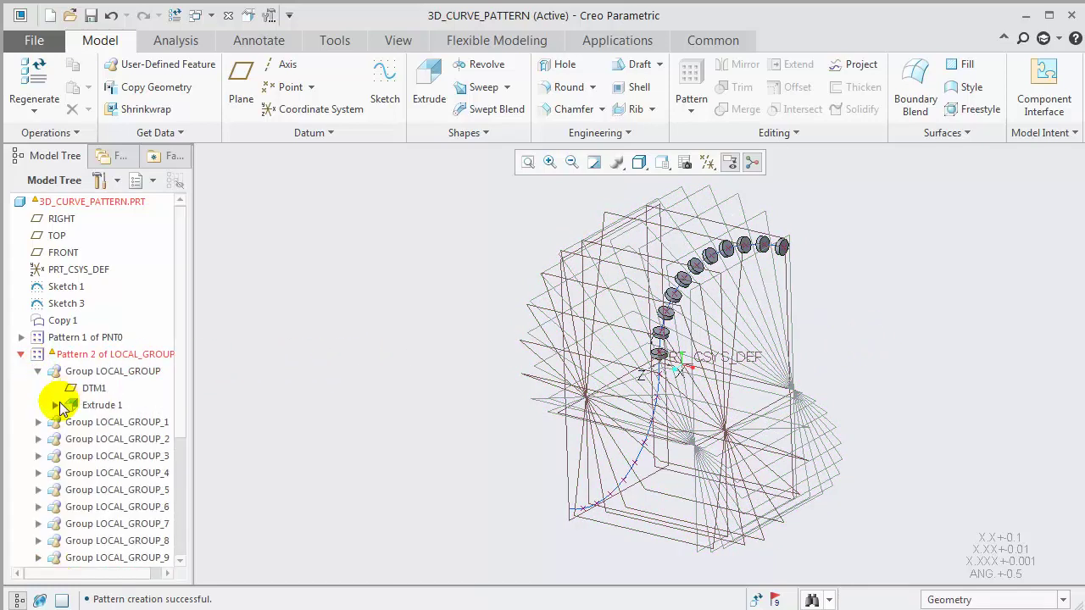
left_click(101, 424)
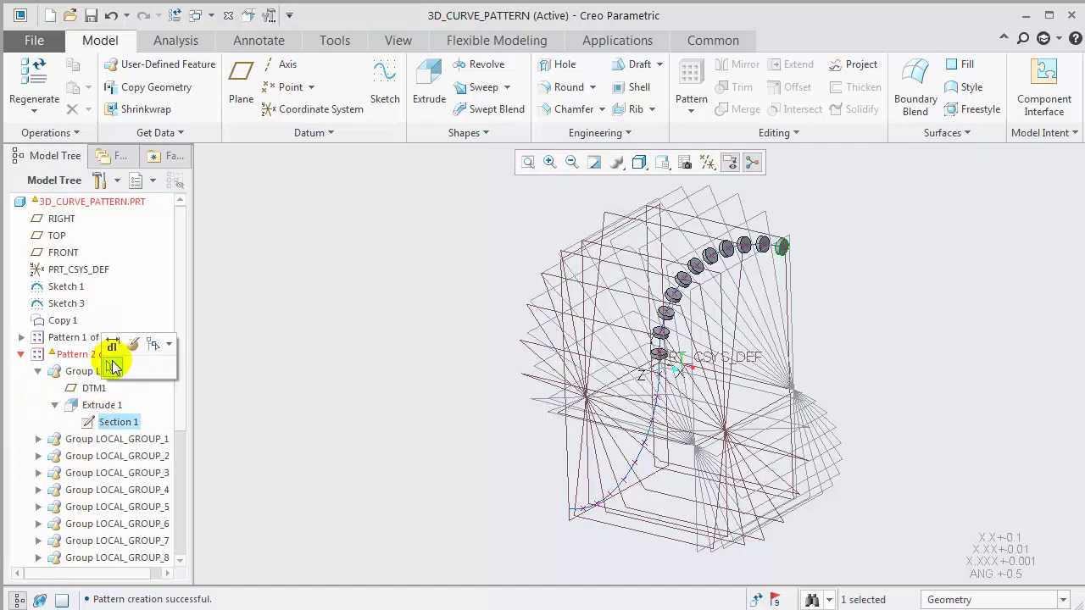
left_click(136, 344)
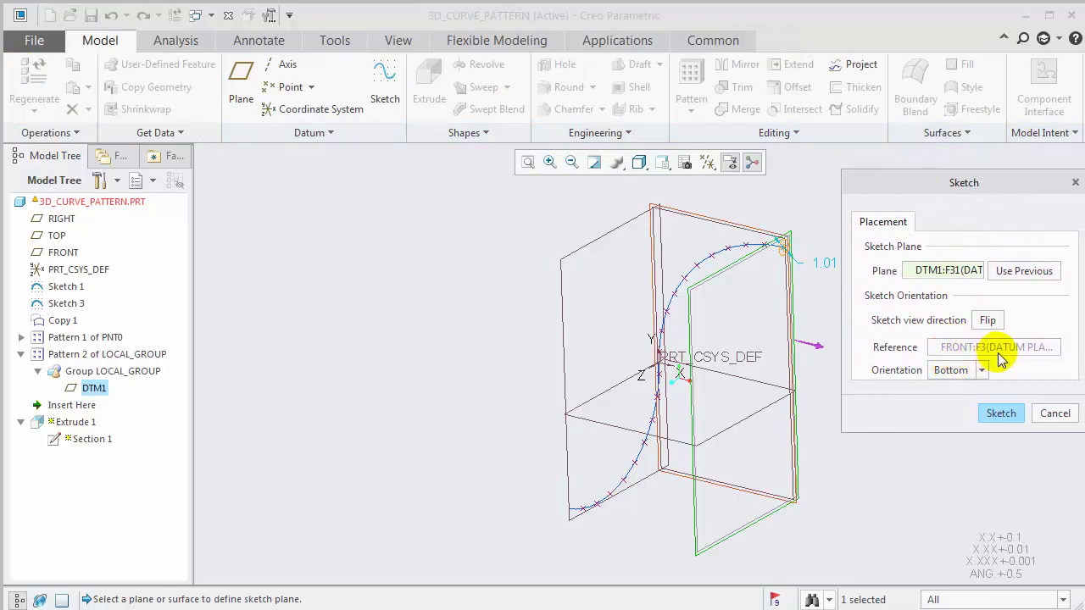
left_click(1001, 413)
left_click(1022, 73)
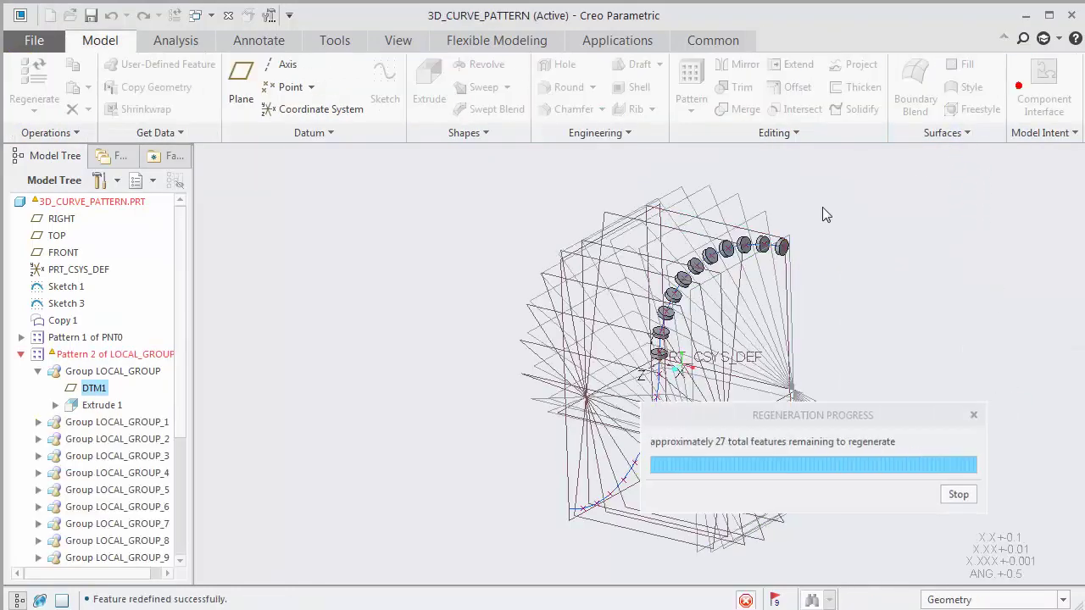
Delete the disc pattern Pattern 2 from the model
left_click(144, 434)
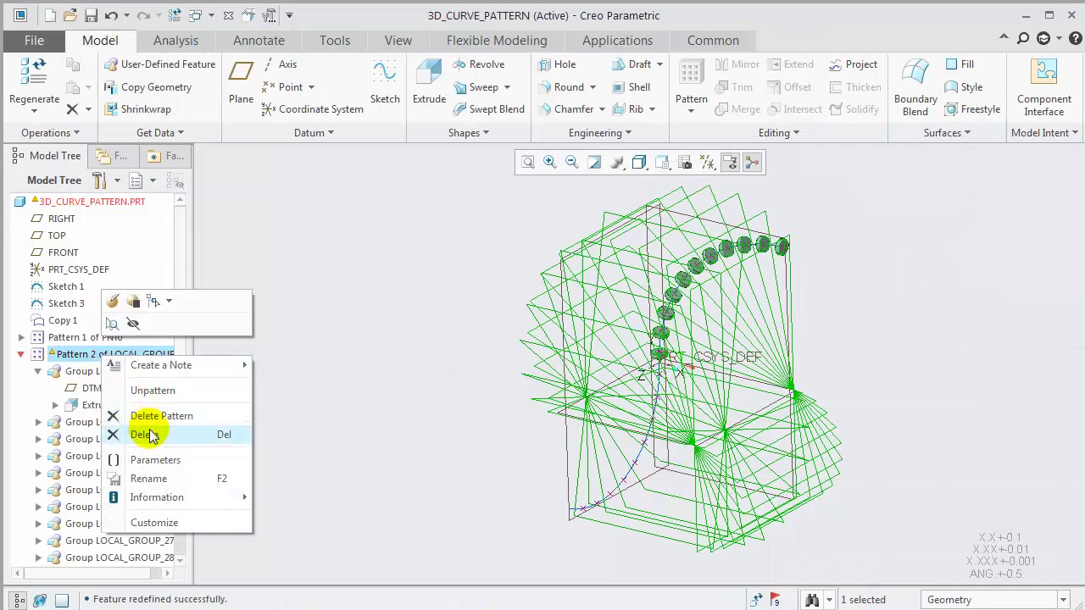
left_click(765, 461)
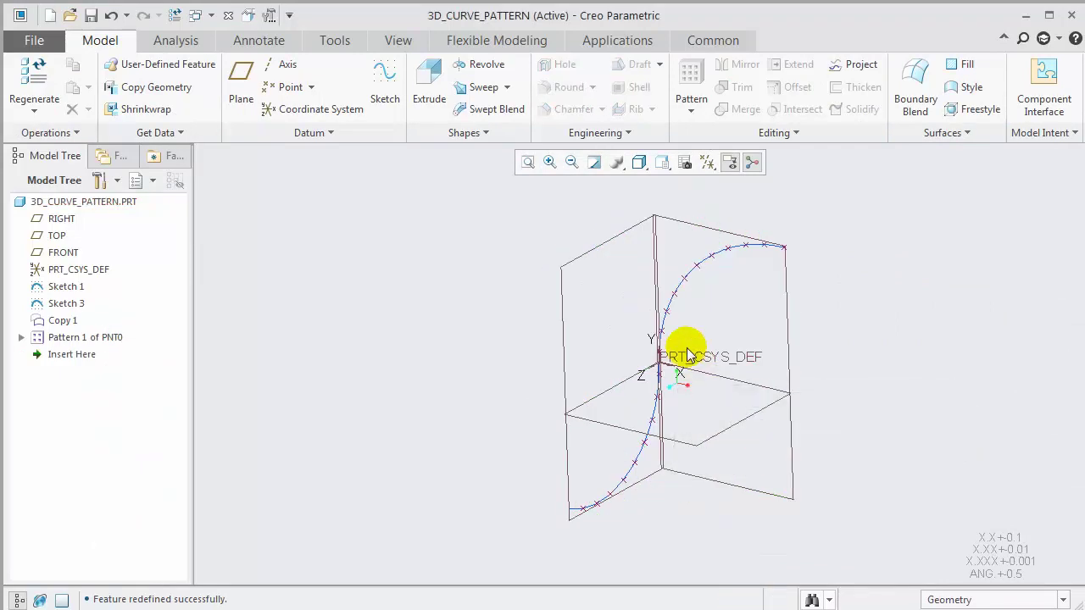
left_click(427, 87)
Create datum plane DTM1 through PNT0, normal to the curve, for the new extrude
left_click(1063, 89)
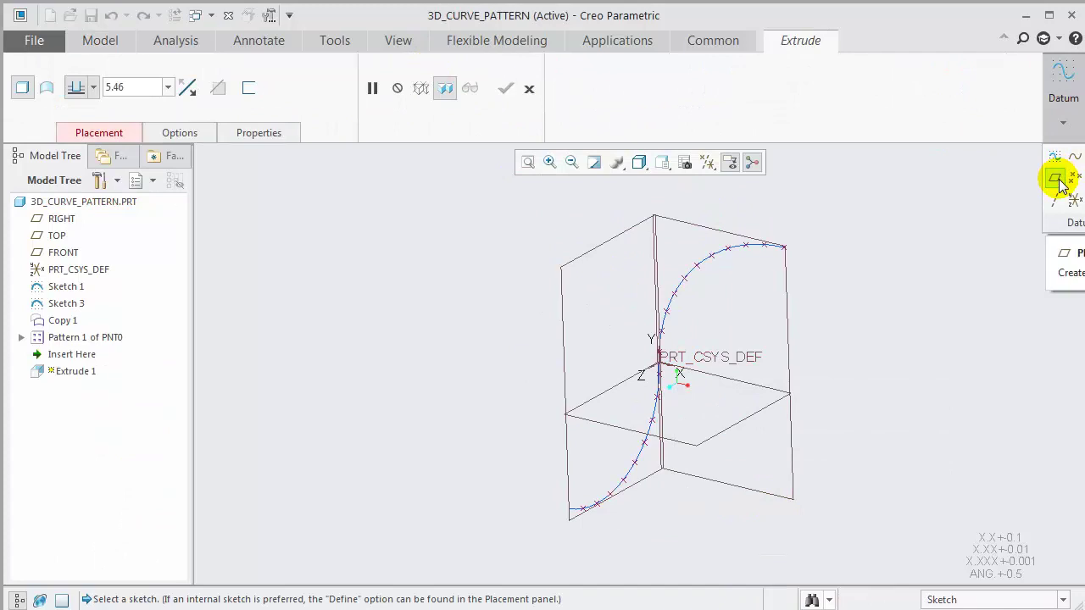
left_click(1056, 180)
scroll(784, 252, "up", 2)
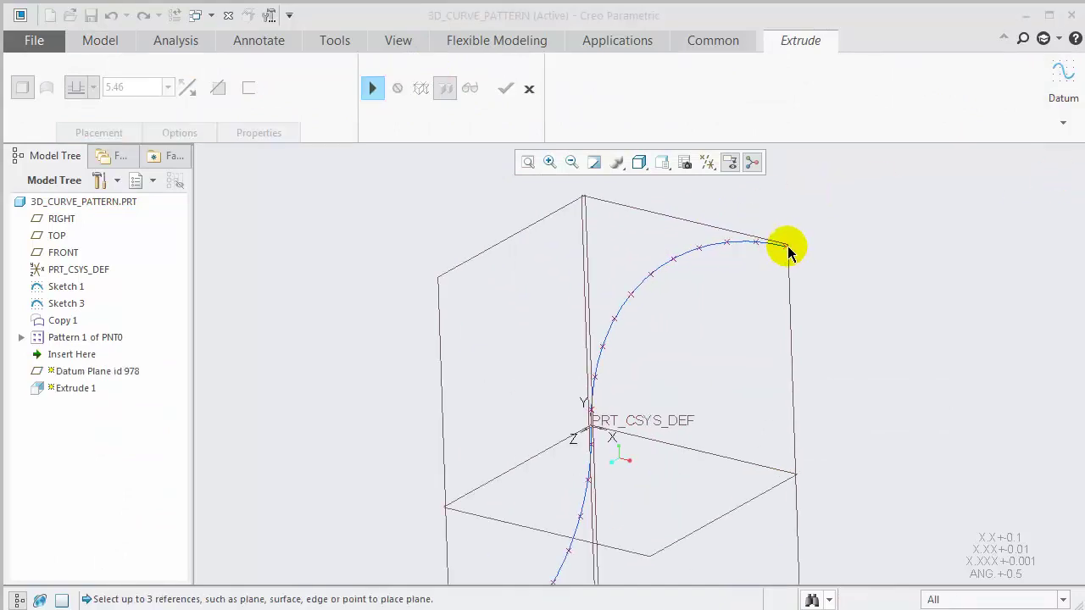
left_click(788, 249)
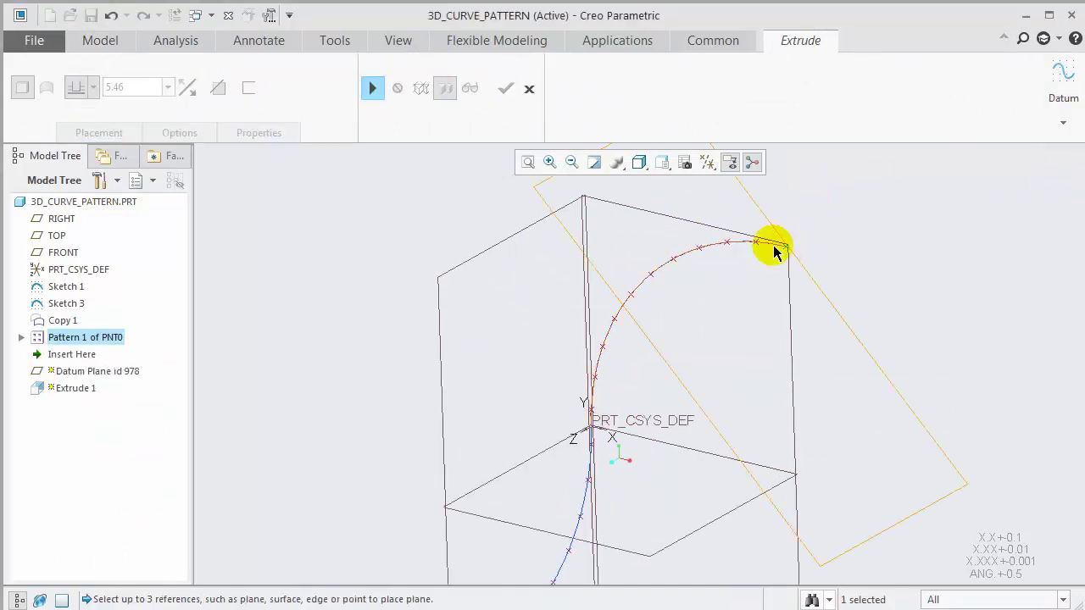
left_click(773, 247, "ctrl")
left_click_drag(1084, 174, 869, 177)
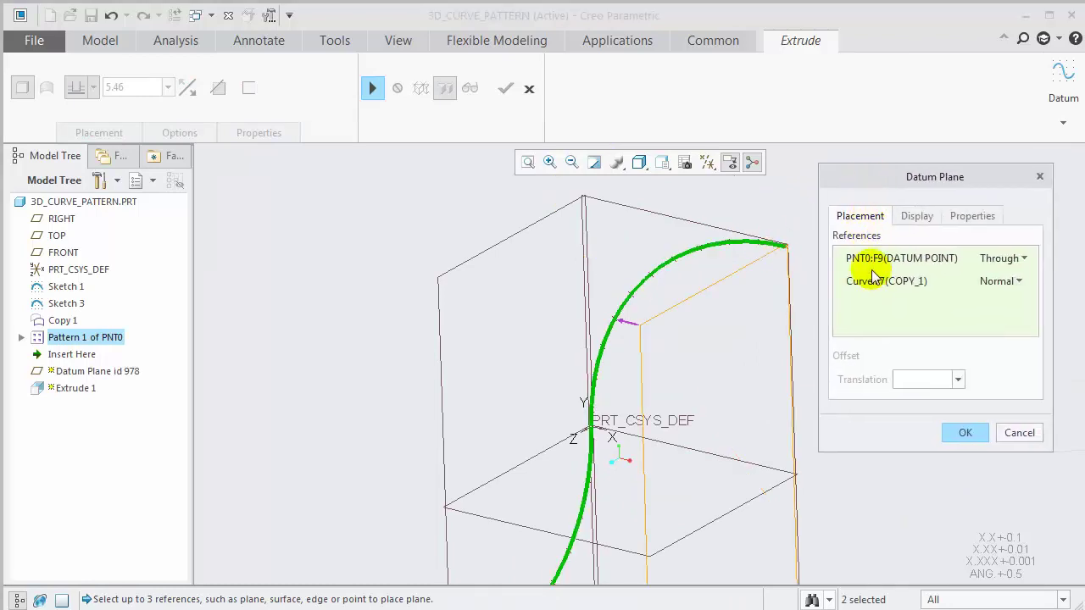
left_click(960, 433)
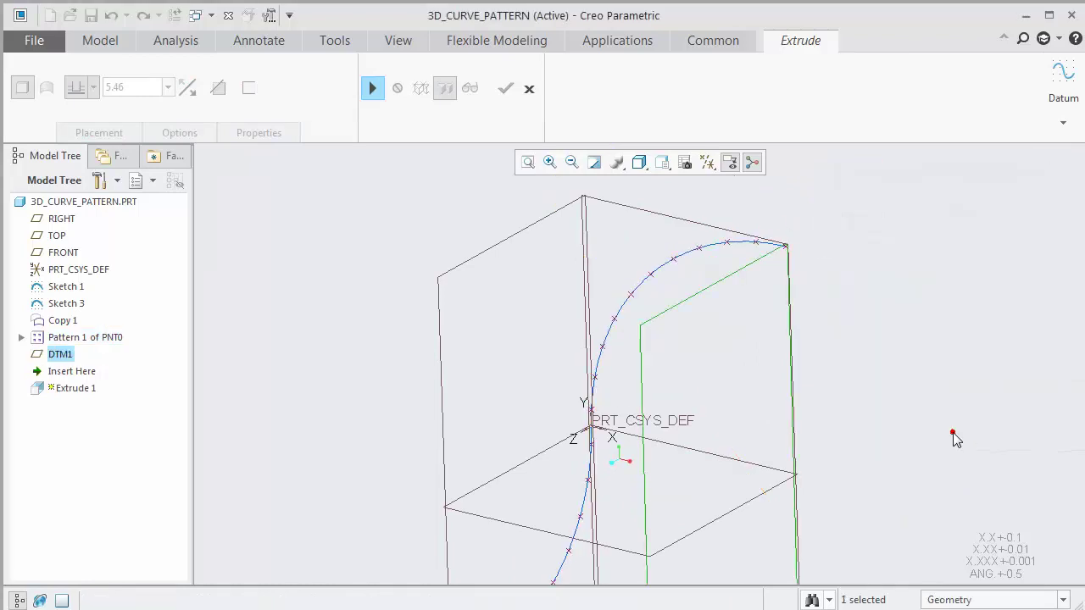
left_click(371, 89)
Set up the sketch on DTM1 with the FRONT orientation reference removed
left_click(25, 68)
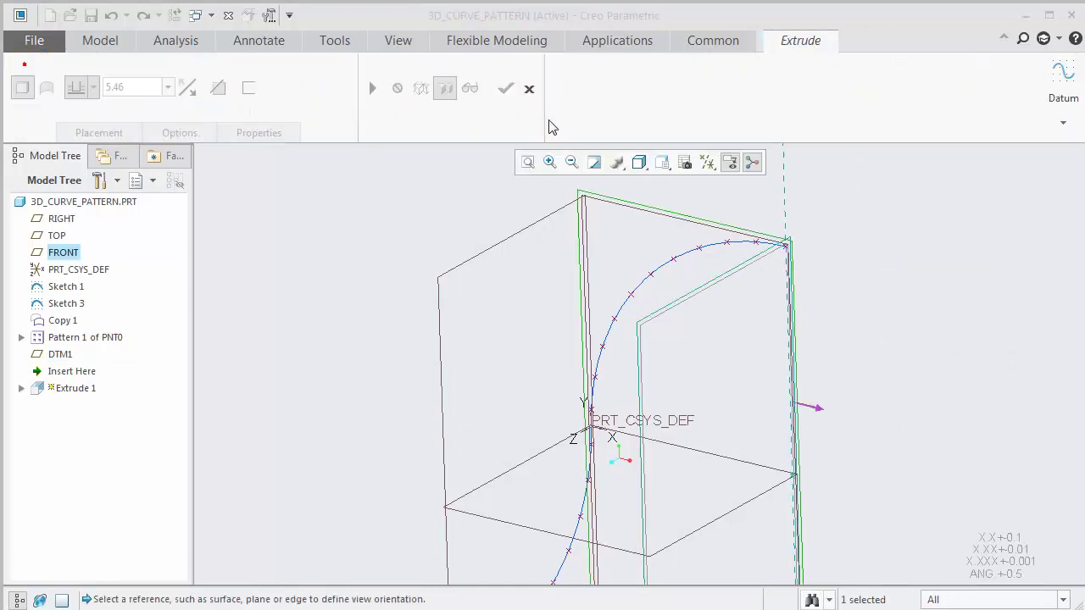
left_click_drag(1084, 177, 879, 178)
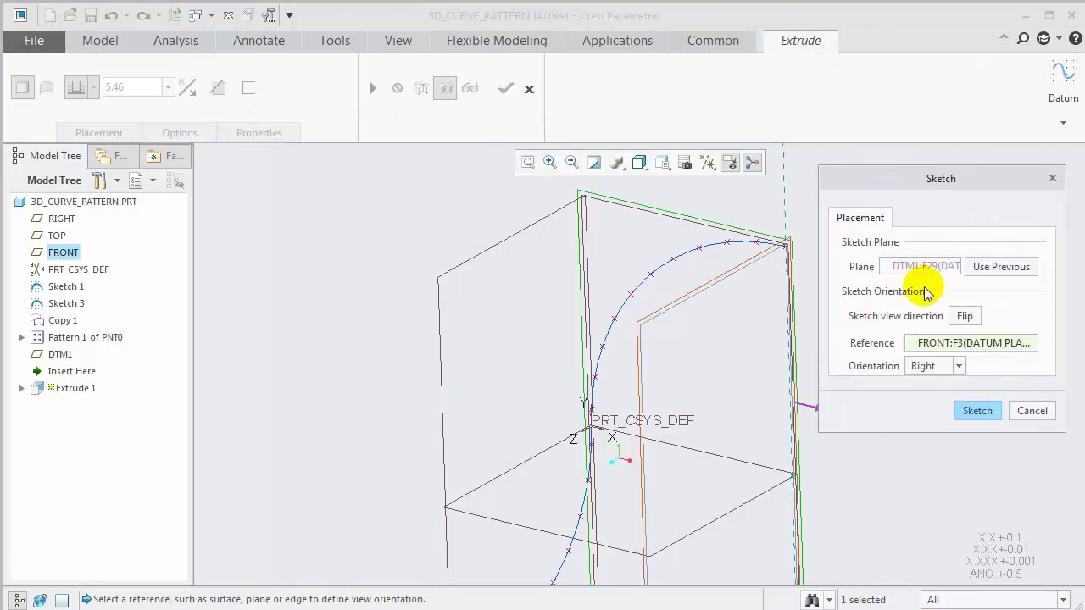
right_click(954, 346)
left_click(1001, 358)
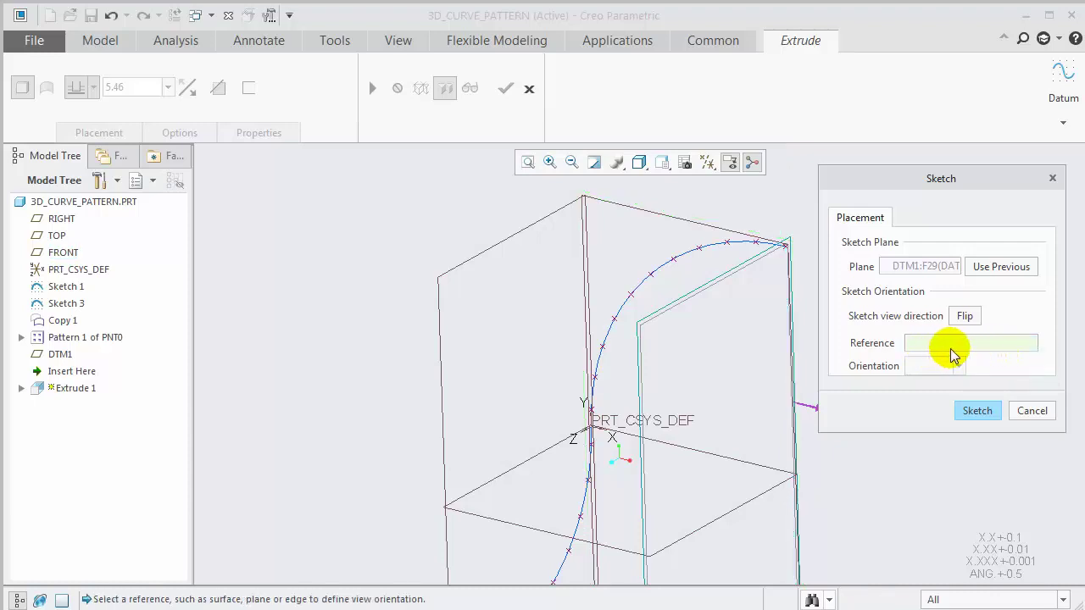
left_click(974, 412)
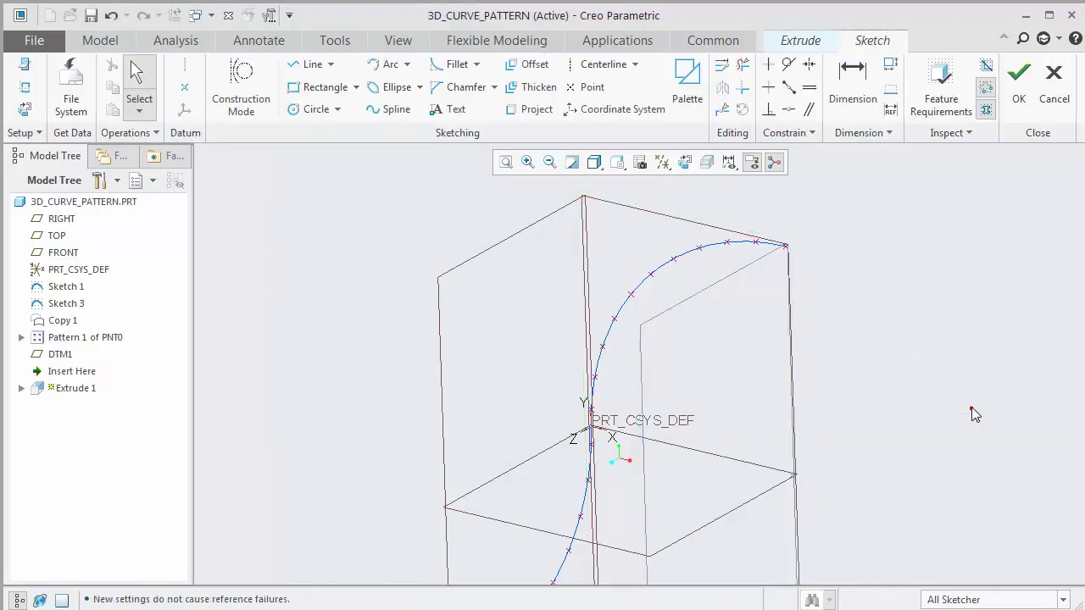
Sketch a circle and extrude it as a thin 0.34-deep disc
left_click(317, 109)
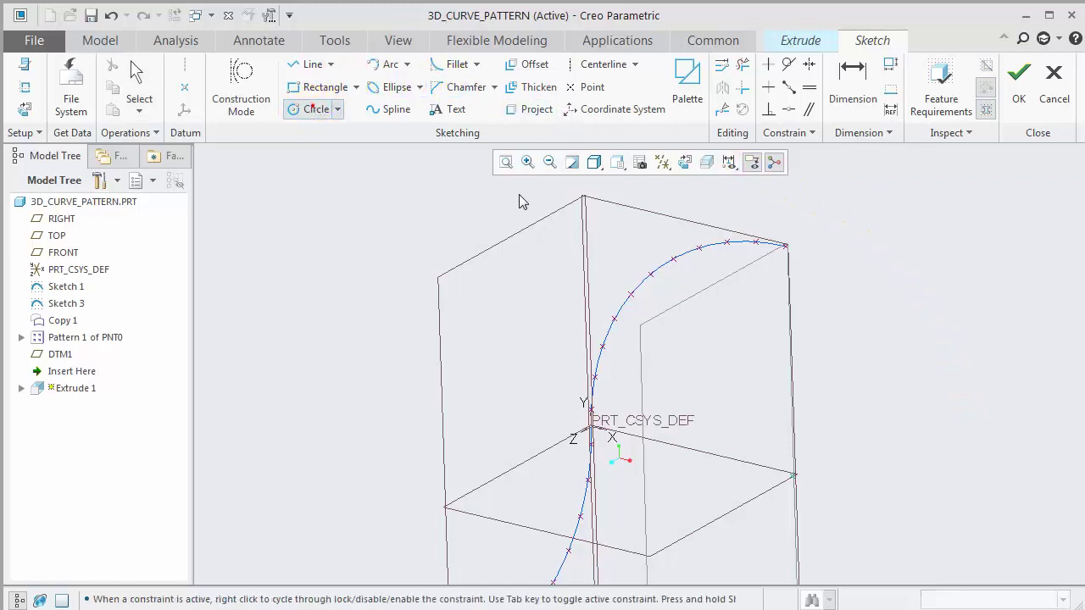
middle_click_drag(724, 257, 763, 258)
scroll(765, 261, "down", 2)
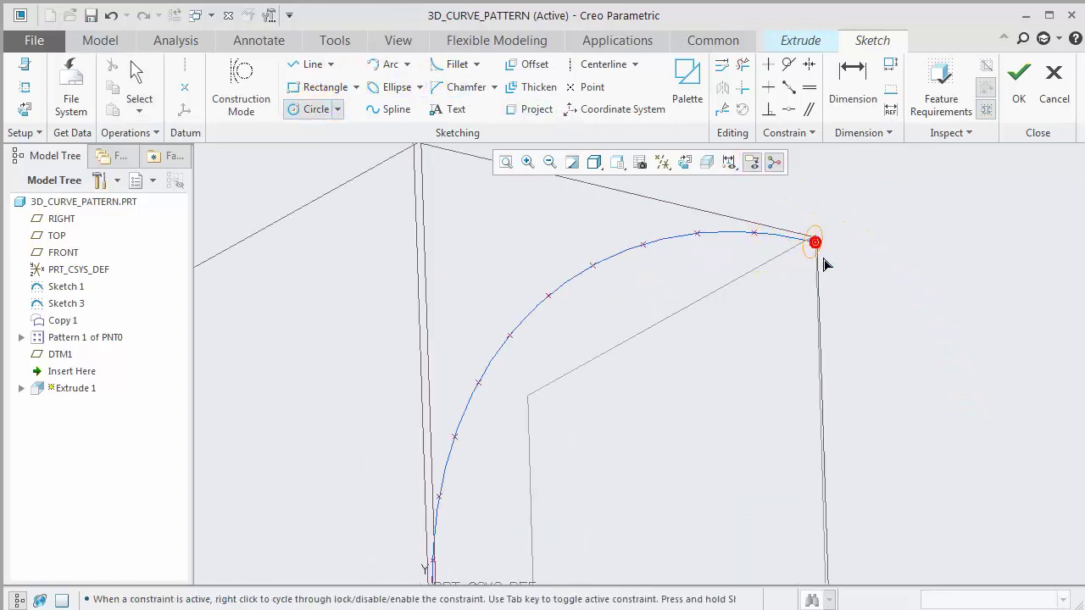
left_click(813, 241)
left_click(1019, 85)
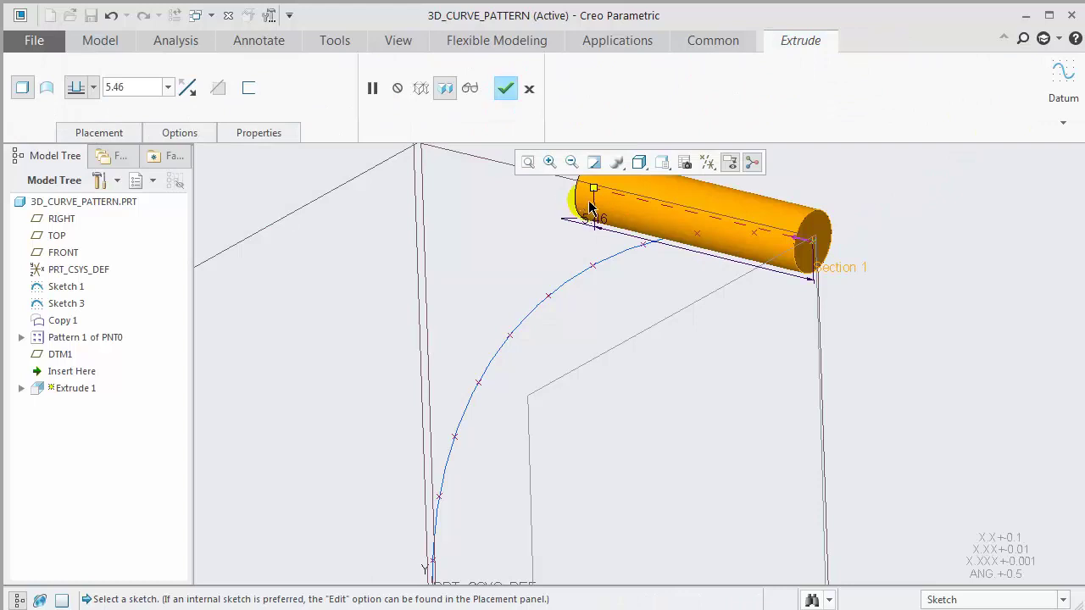
left_click_drag(593, 195, 796, 273)
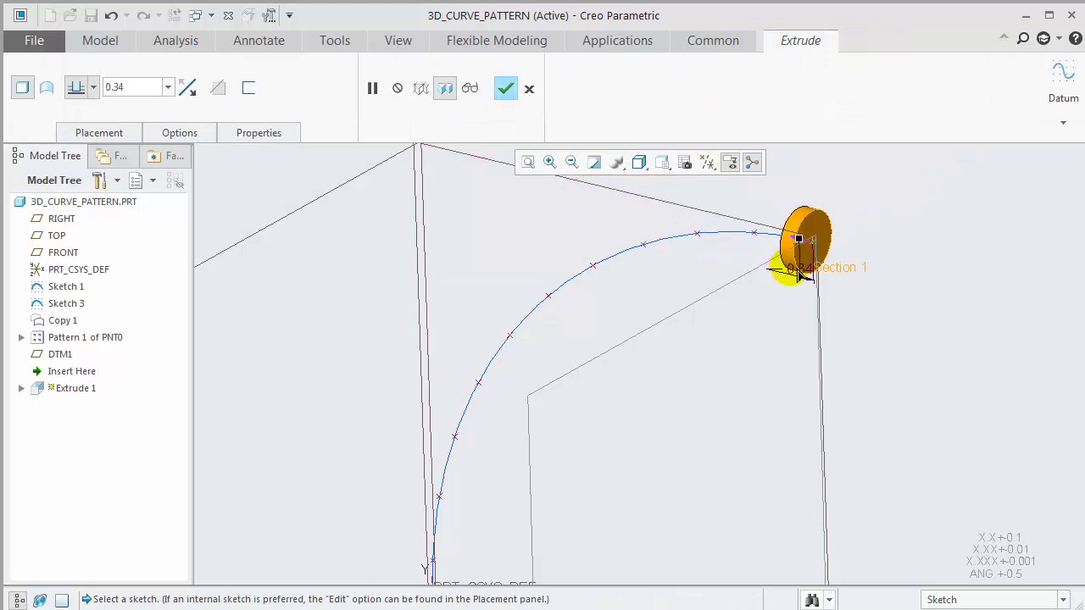
middle_click(859, 315)
Pattern the disc by Reference onto every point along the curve
left_click(687, 75)
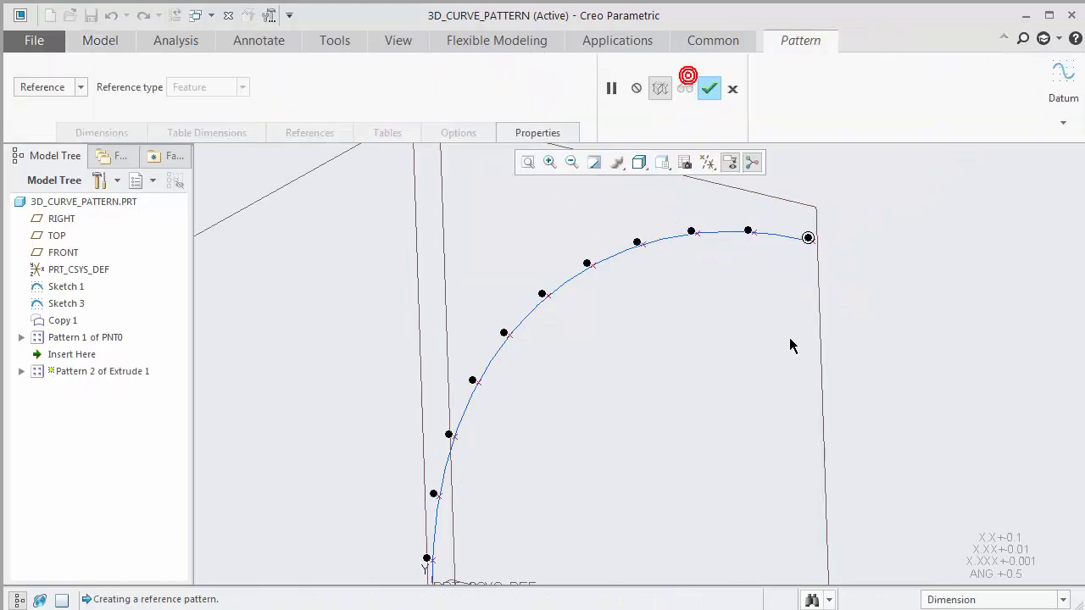
scroll(799, 235, "down", 5)
middle_click(753, 342)
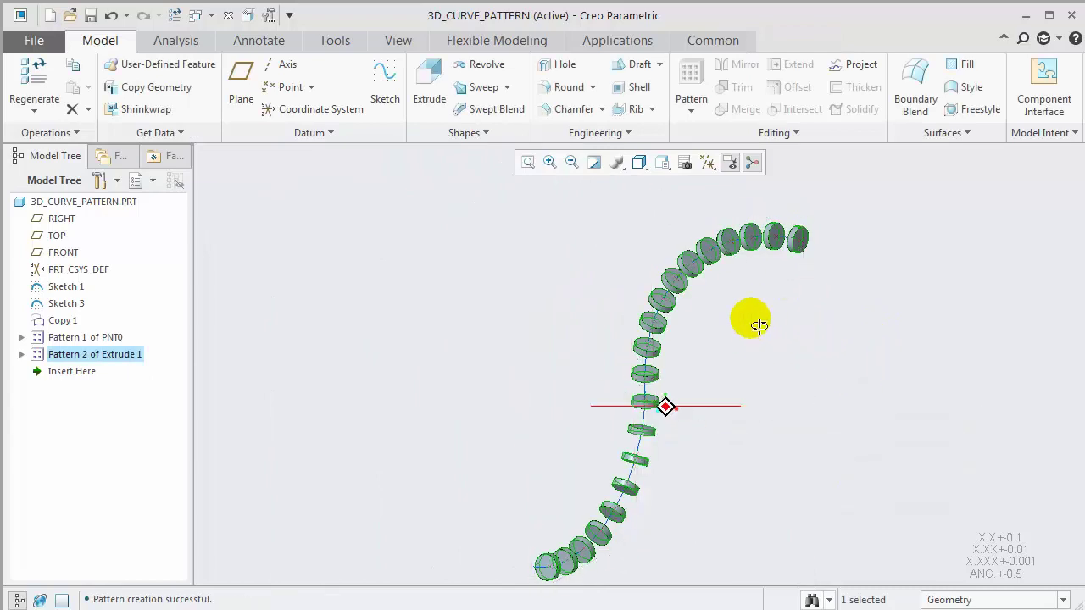
middle_click_drag(759, 326, 720, 314)
Clear the selection, orbit the 3D_CURVE_PATTERN_MOUSE model and start a Revolve feature
left_click(895, 417)
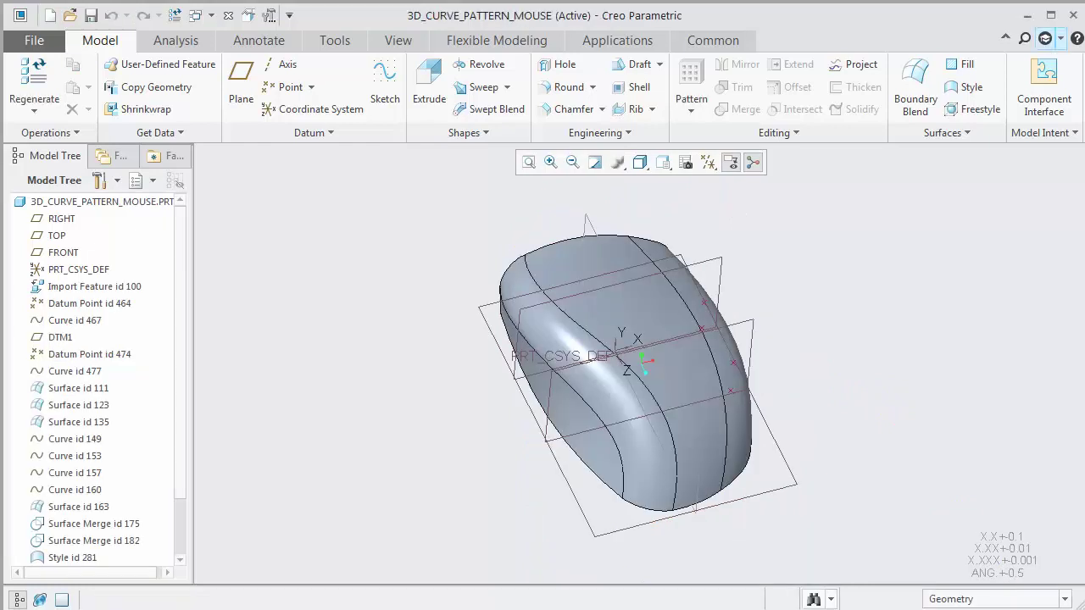
mouse_move(710, 497)
middle_mouse_down()
mouse_move(709, 475)
mouse_move(703, 484)
mouse_move(659, 399)
middle_mouse_up()
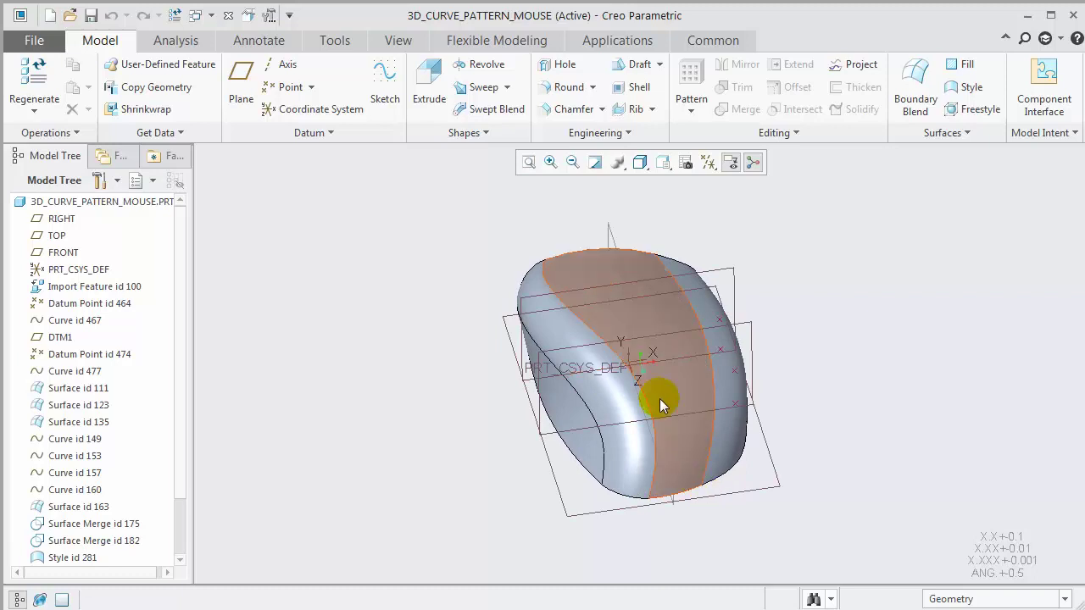
left_click(479, 75)
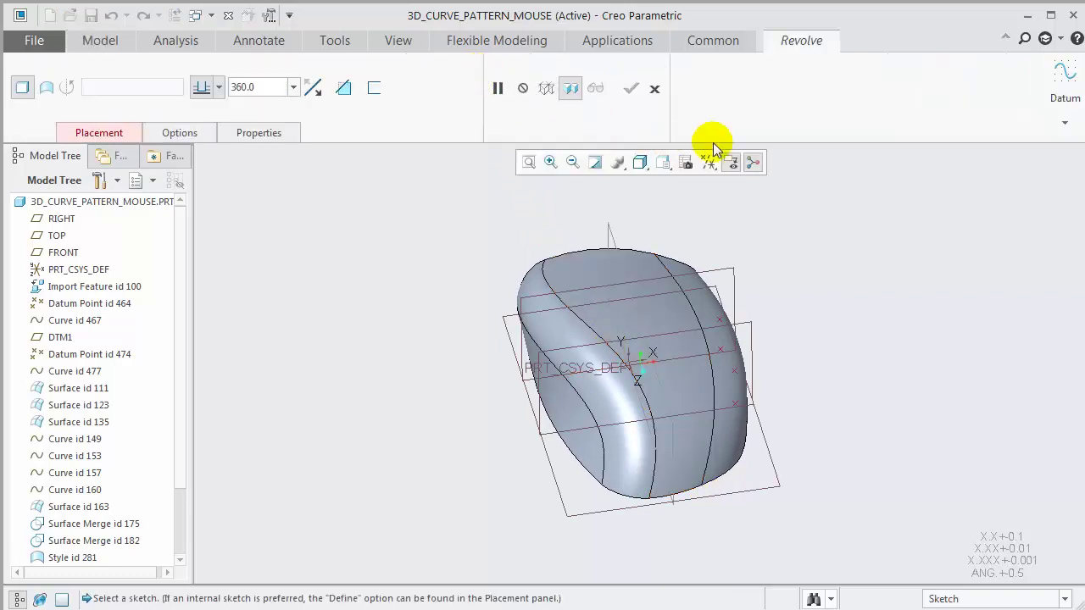
left_click(1065, 127)
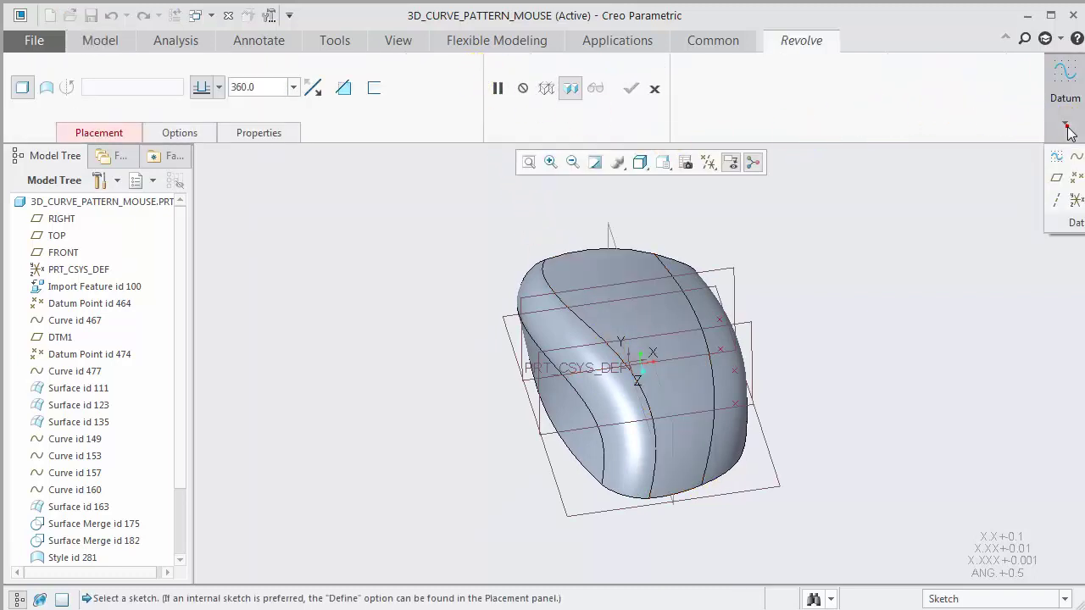
Add datum point PNT4 on the surface curve at offset ratio 0.95
left_click(1074, 181)
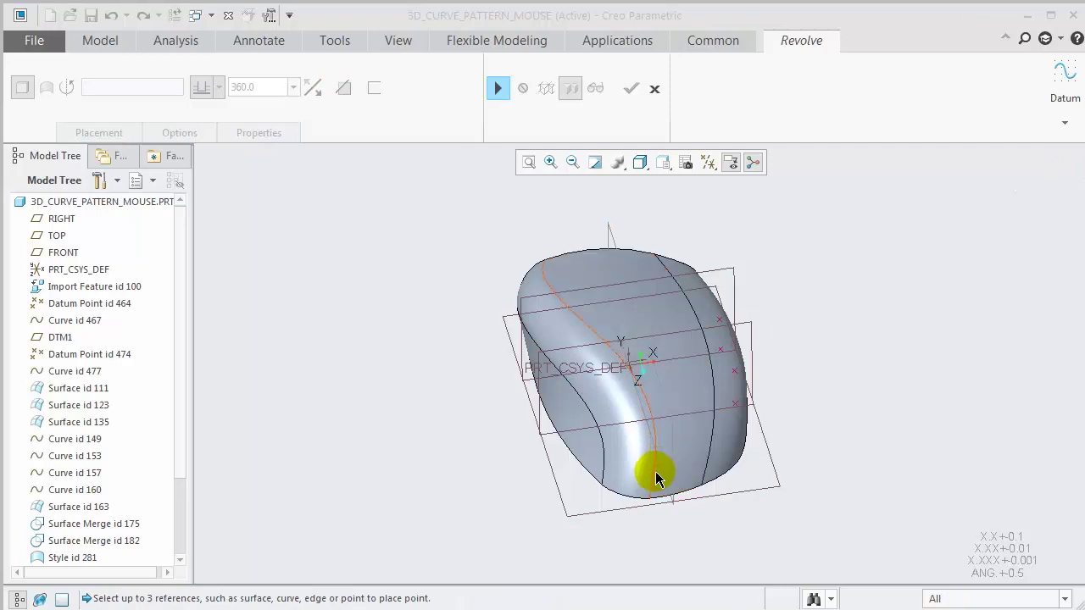
left_click(656, 473)
left_click_drag(1066, 172, 876, 171)
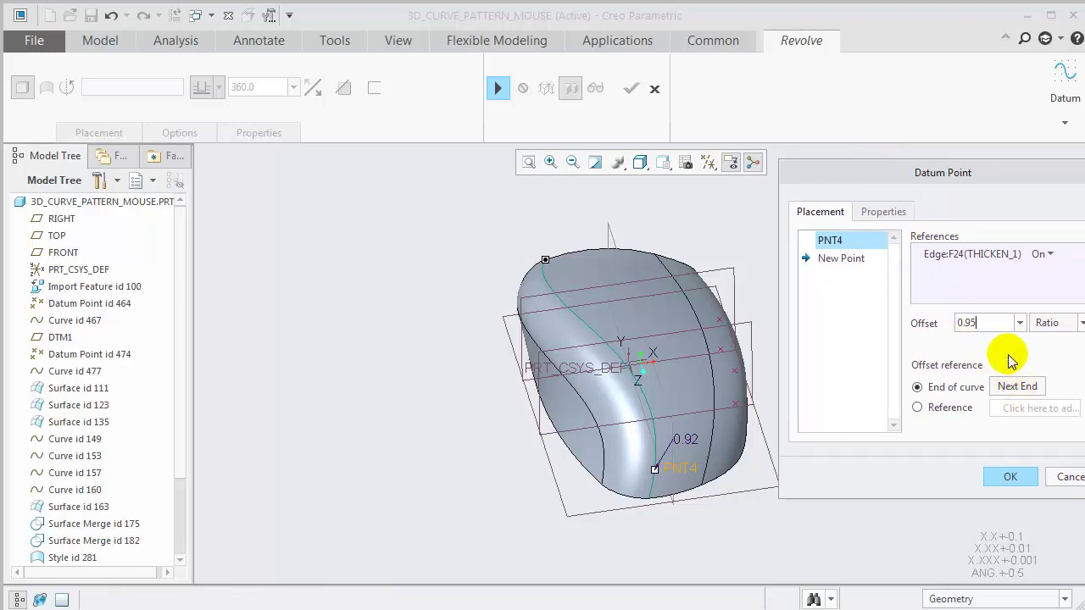
left_click(1009, 478)
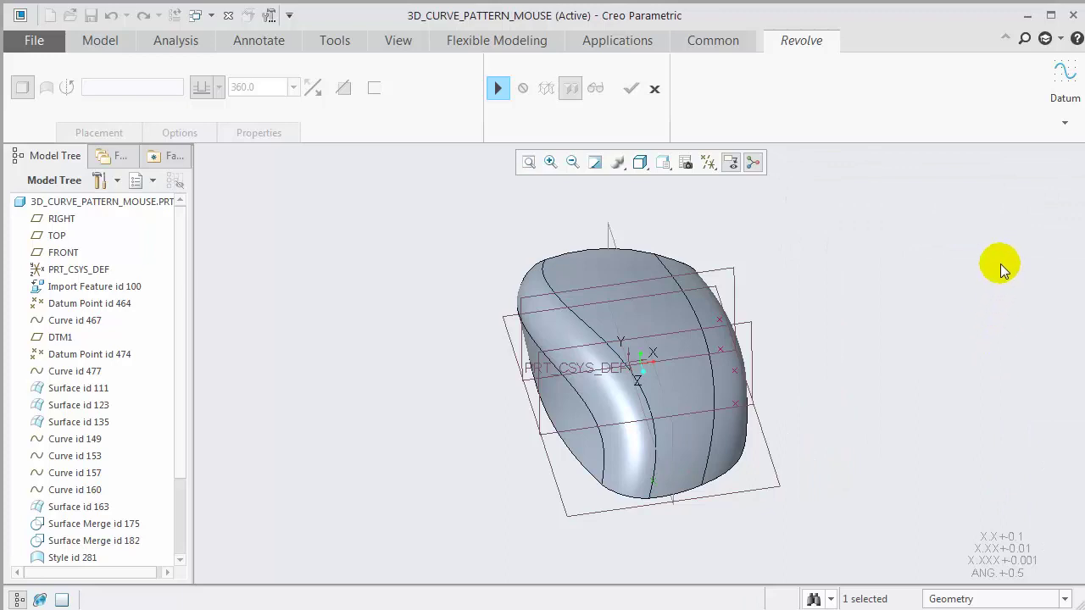
left_click(1061, 94)
Create a datum plane through PNT4, normal to the curve edge on the mouse
left_click(1057, 179)
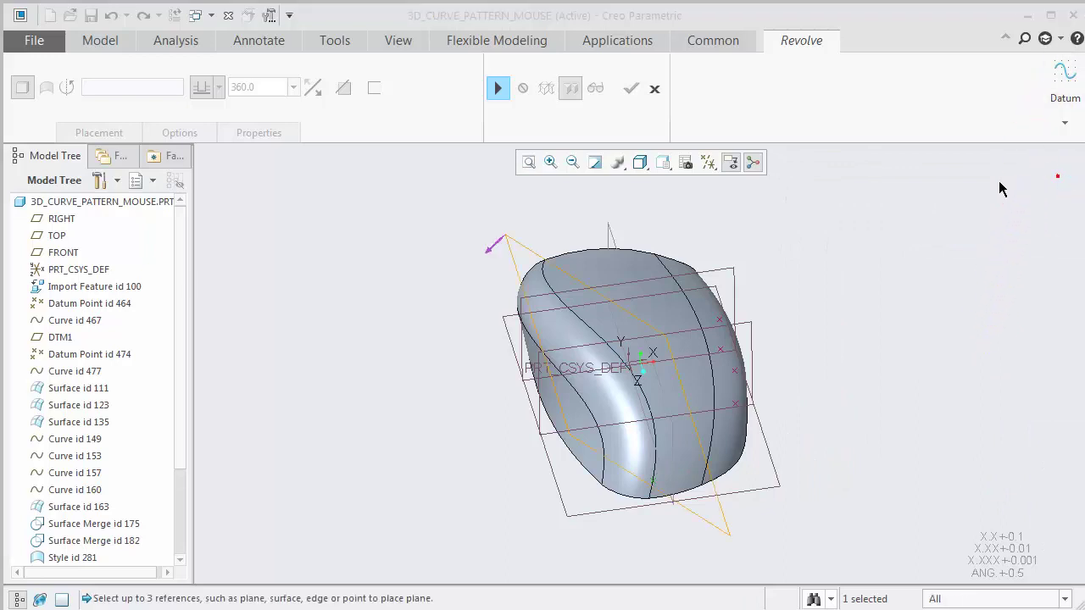
left_click(661, 462)
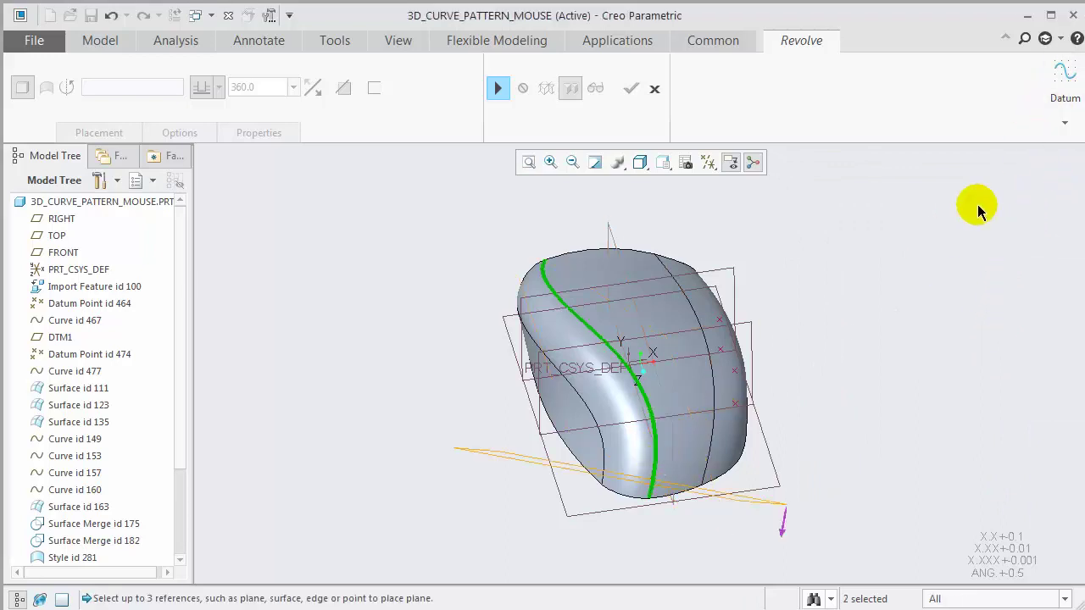
left_click_drag(1008, 175, 864, 174)
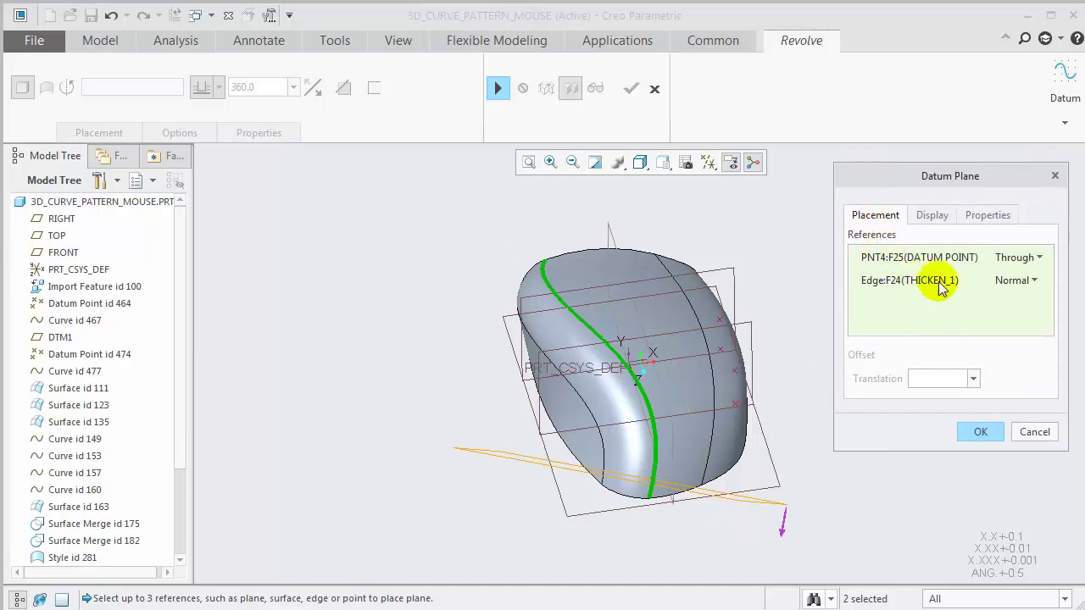
left_click(980, 431)
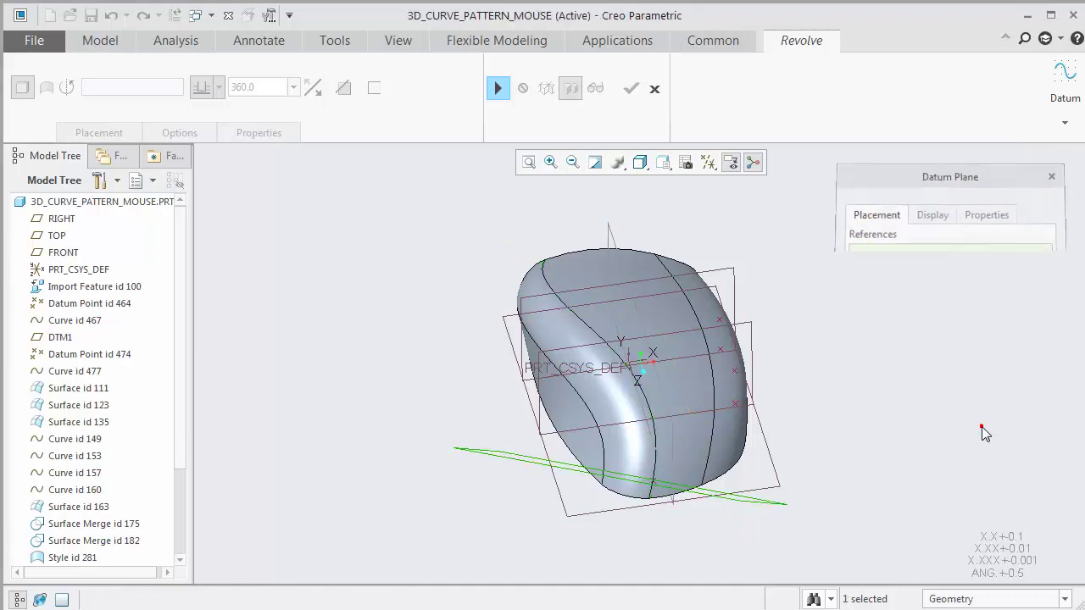
left_click(981, 431)
left_click(1060, 127)
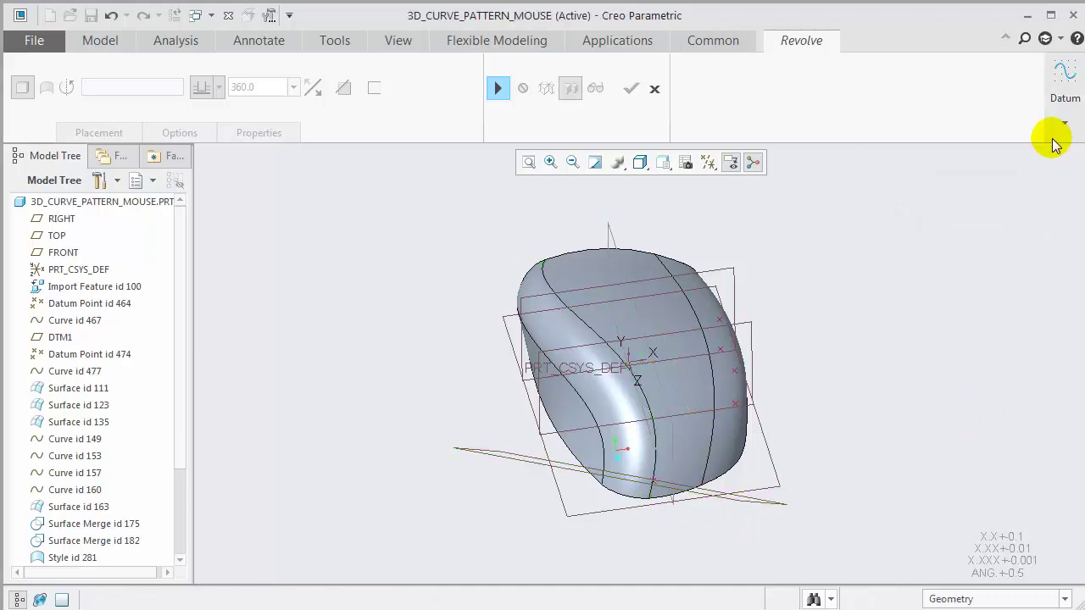
Create datum axis A_6 through PNT4, normal to the mouse's top surface
left_click(1056, 203)
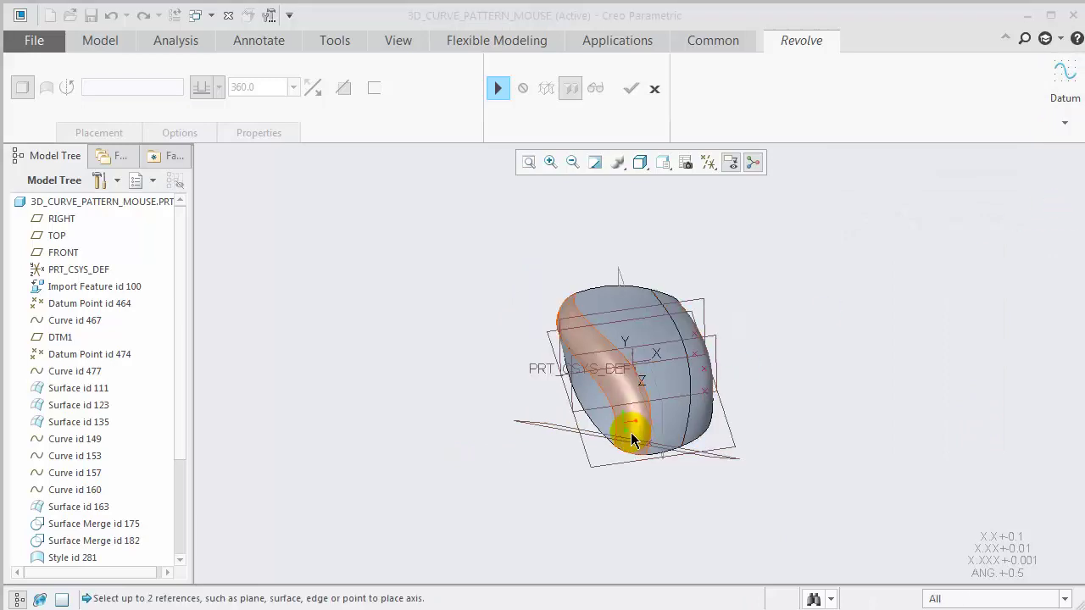
scroll(667, 455, "up", 5)
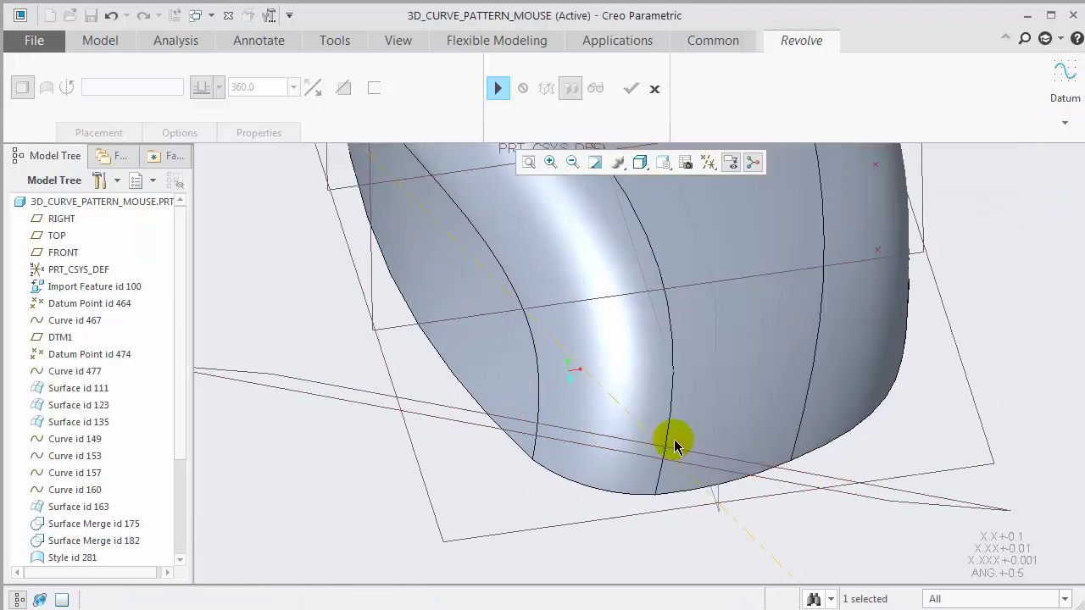
left_click(697, 424)
scroll(678, 449, "down", 3)
middle_click_drag(666, 467, 654, 438)
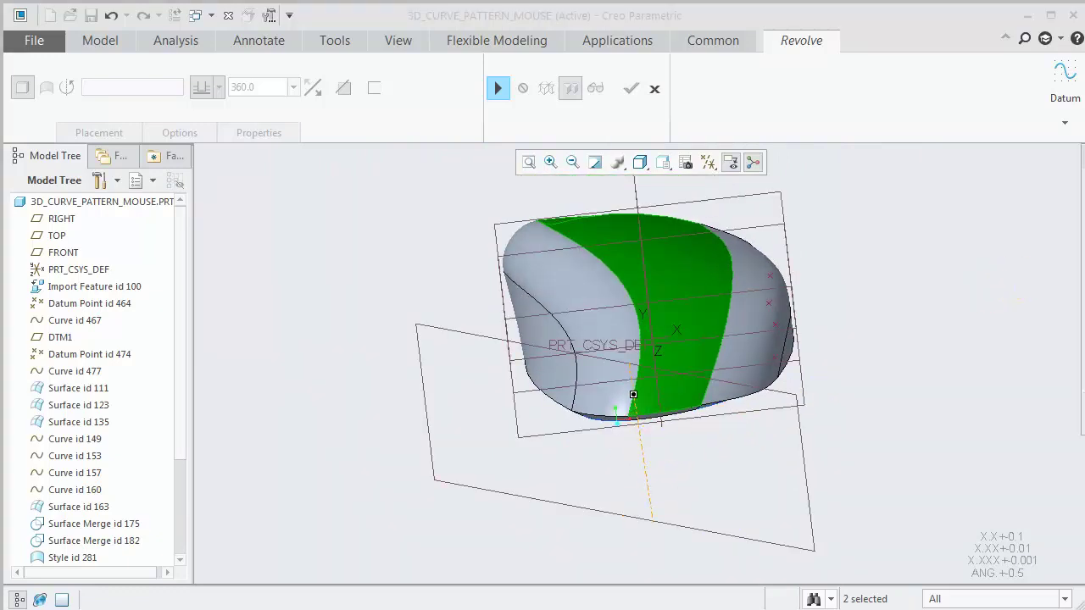
left_click_drag(994, 176, 923, 170)
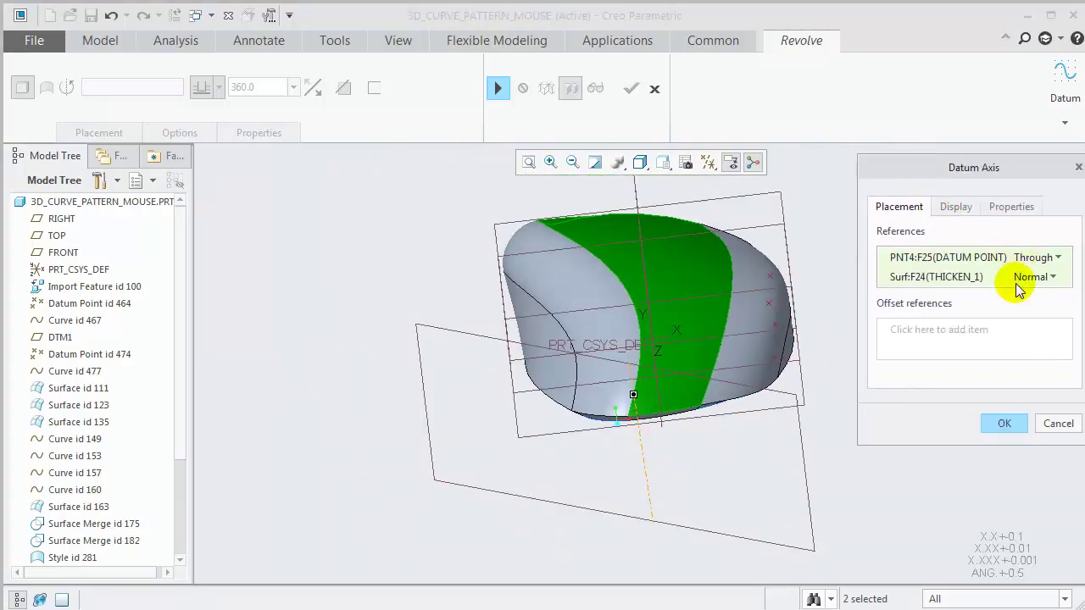
left_click(1008, 424)
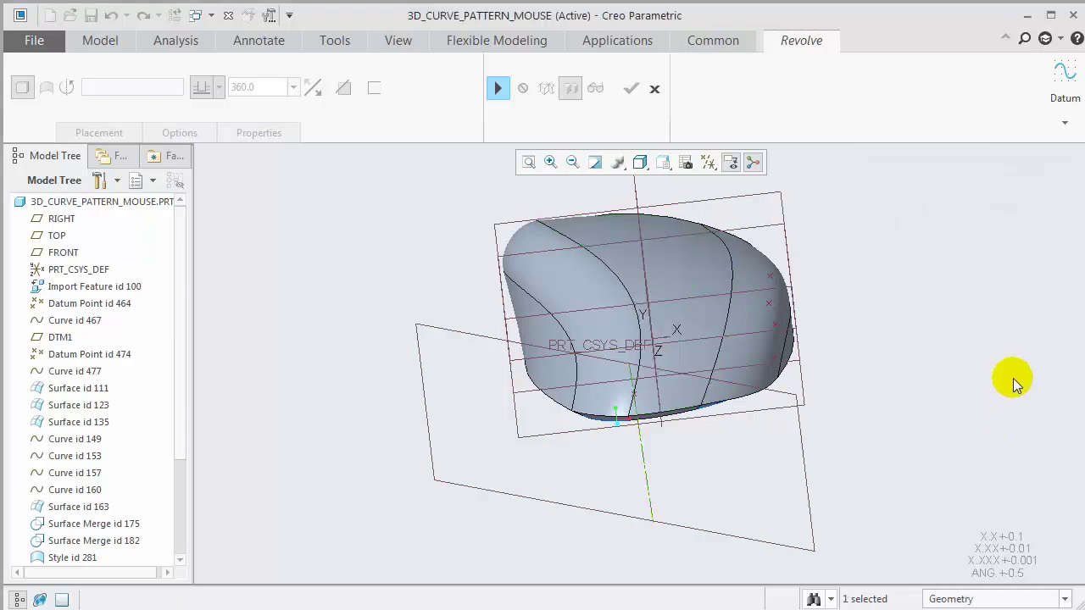
left_click(1065, 123)
left_click(1056, 177)
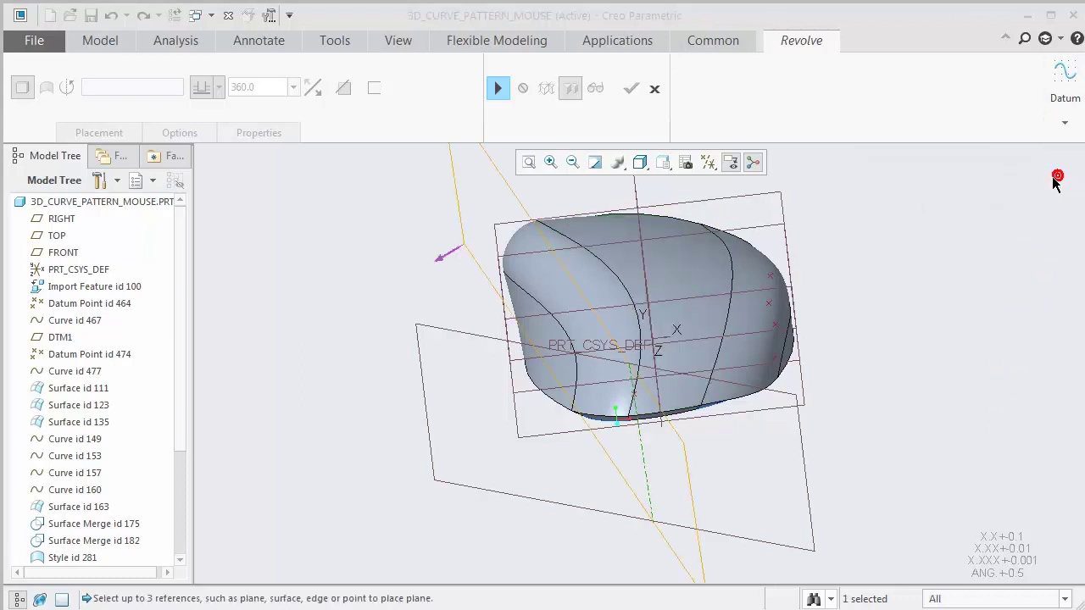
Add a datum plane through axis A_6 normal to DTM2, then resume the revolve
left_click(804, 443)
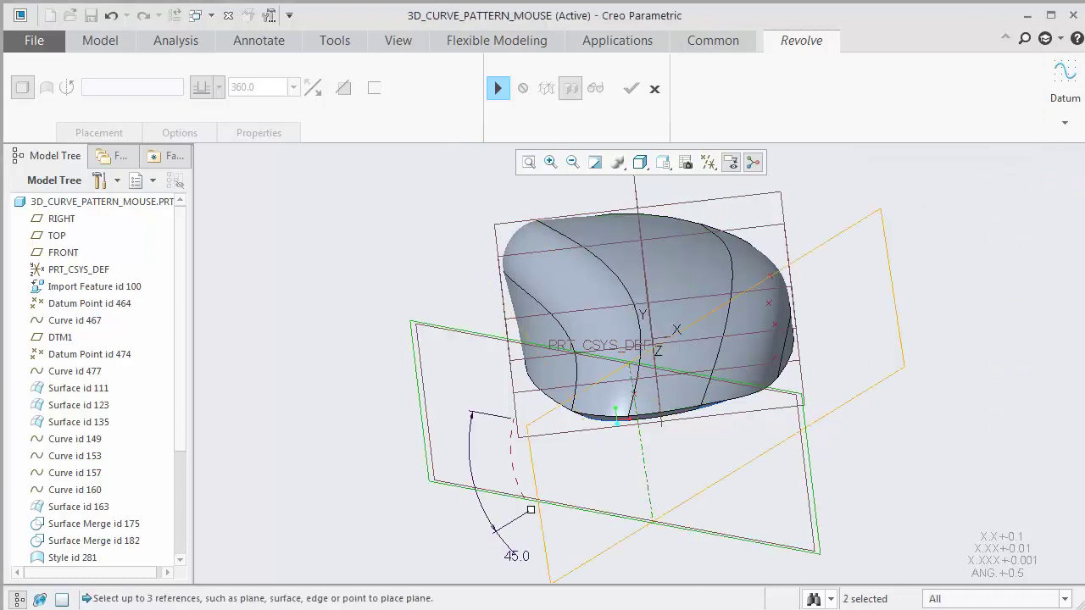
left_click_drag(976, 153, 879, 165)
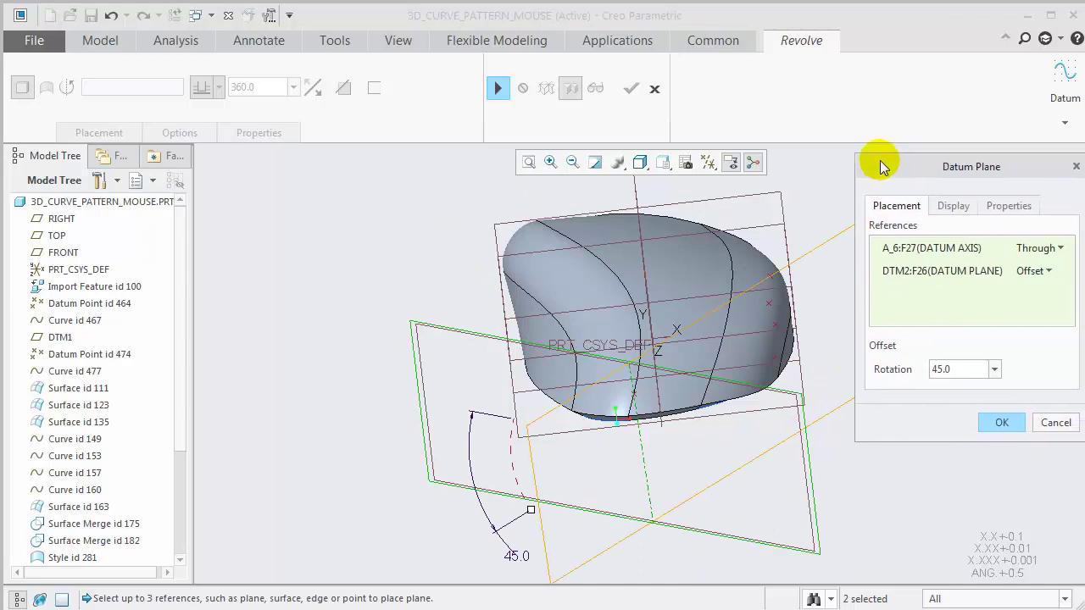
left_click(1046, 275)
left_click(1043, 316)
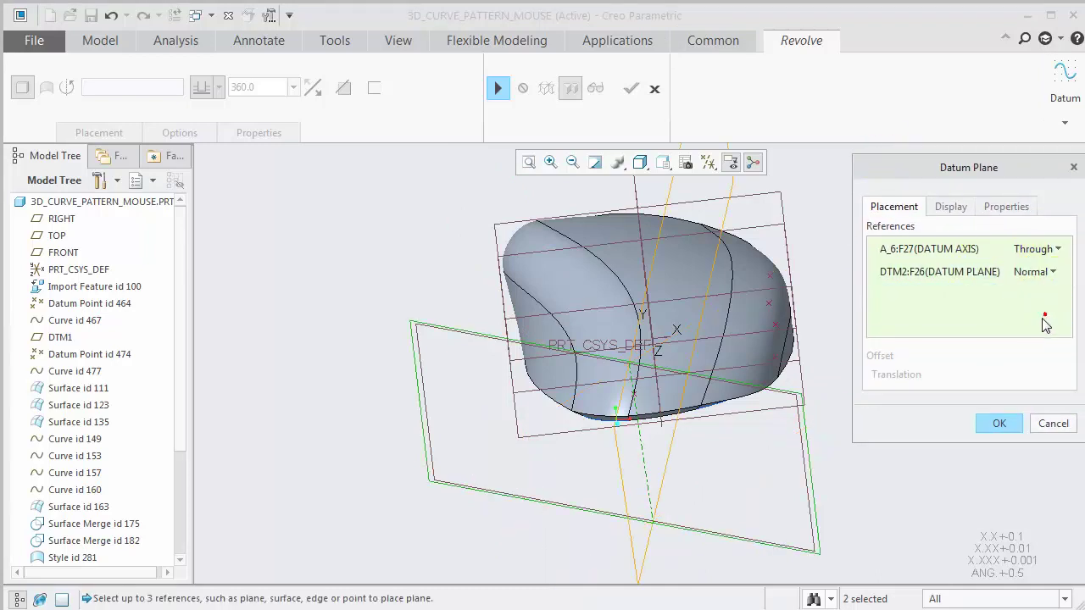
left_click(999, 424)
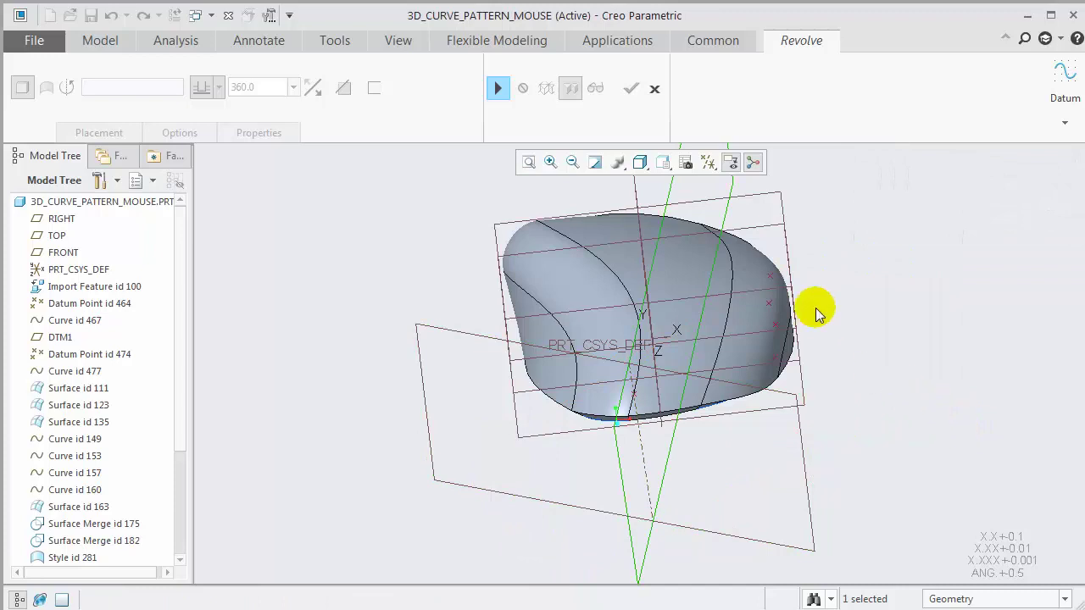
left_click(498, 88)
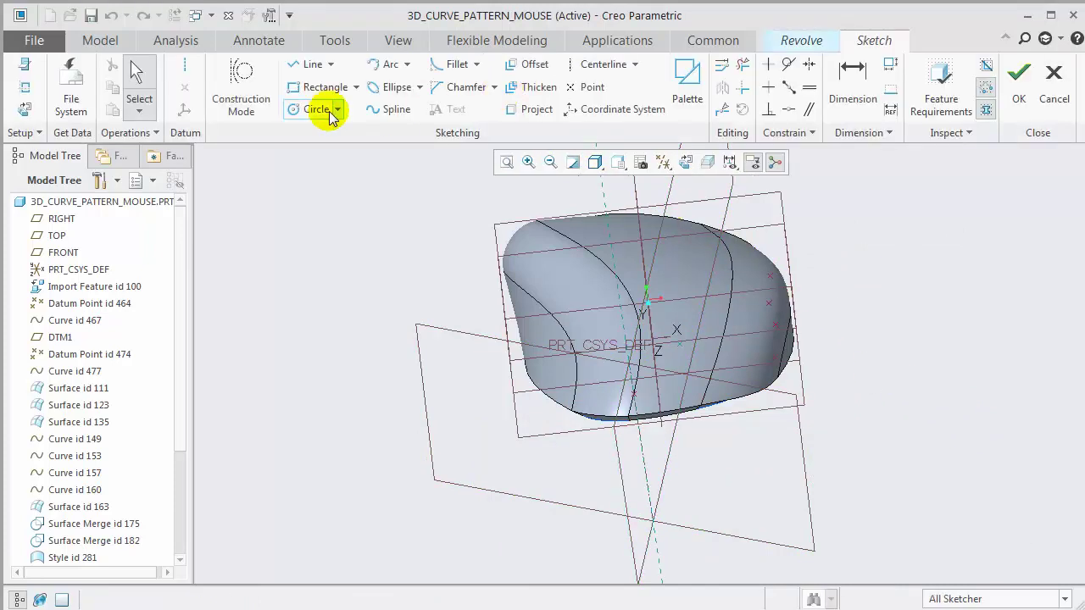
Start the revolve sketch facing the mouse's nose and place two centerlines
left_click(20, 66)
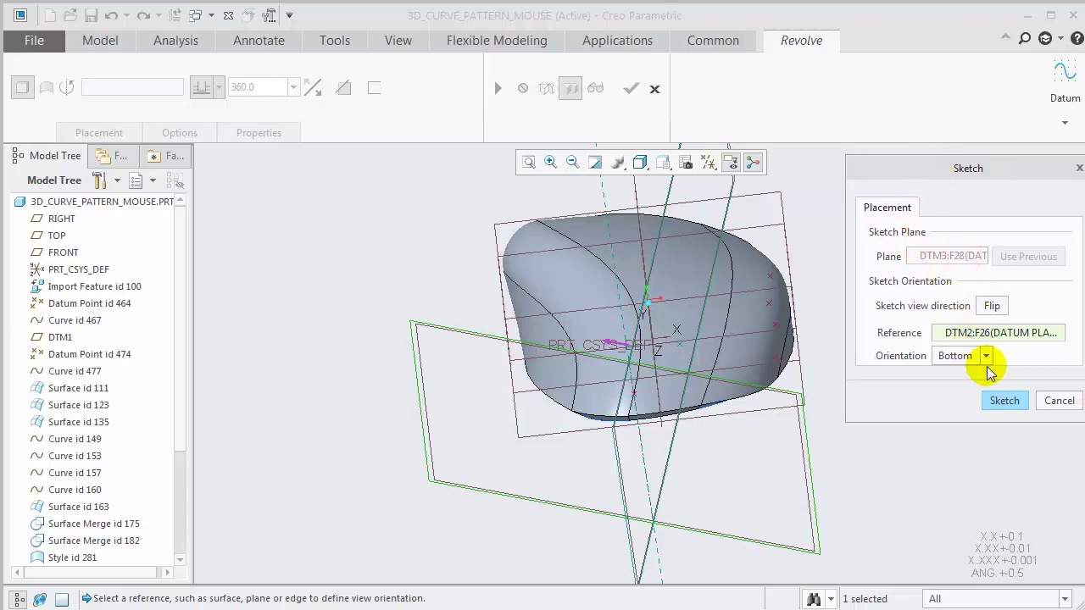
left_click(1004, 400)
mouse_move(762, 395)
middle_mouse_down()
mouse_move(697, 395)
mouse_move(646, 417)
middle_mouse_up()
scroll(472, 431, "up", 5)
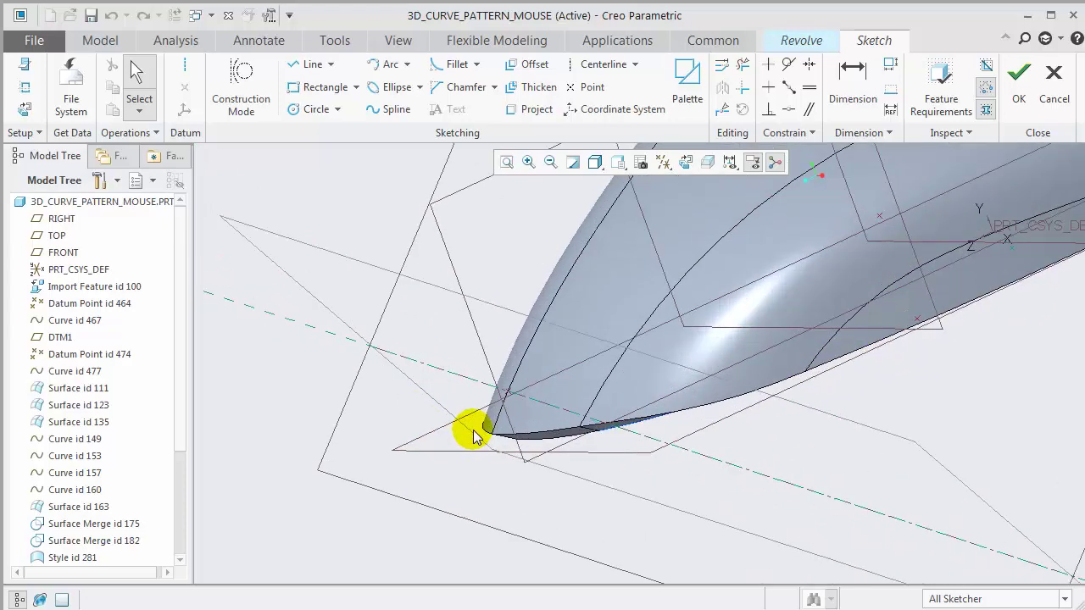
left_click(184, 64)
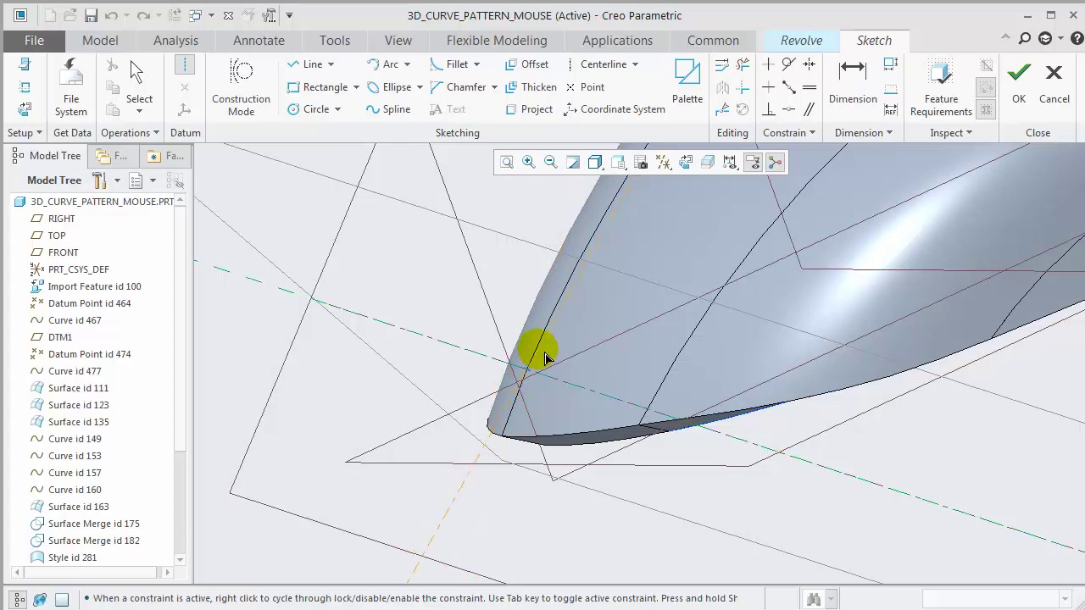
left_click(543, 356)
left_click(577, 384)
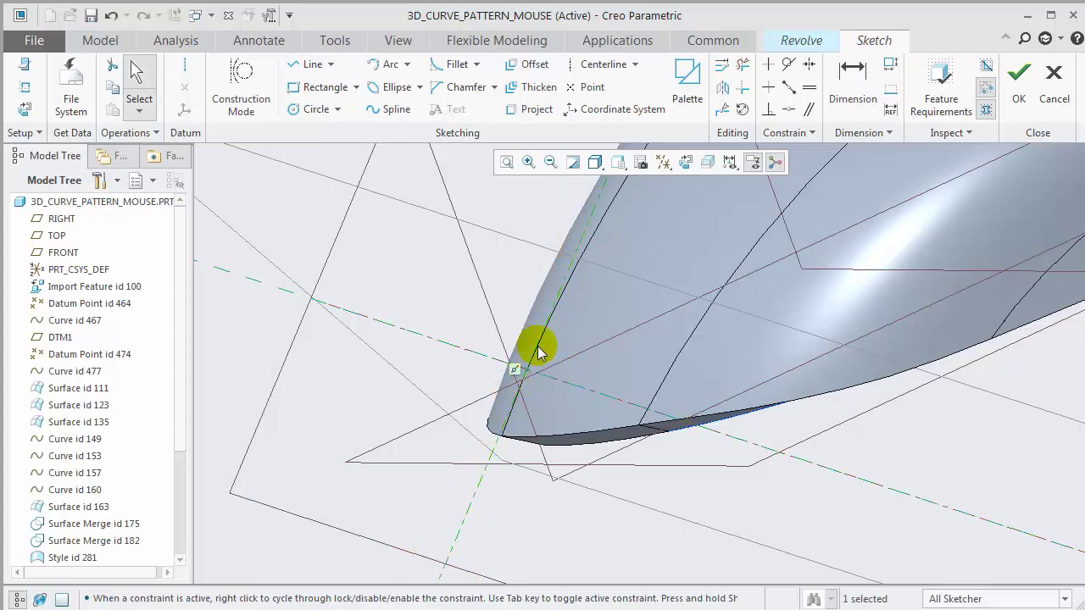
Draw an ellipse at the nose, trim it to a half-ellipse, and accept the profile
left_click(366, 86)
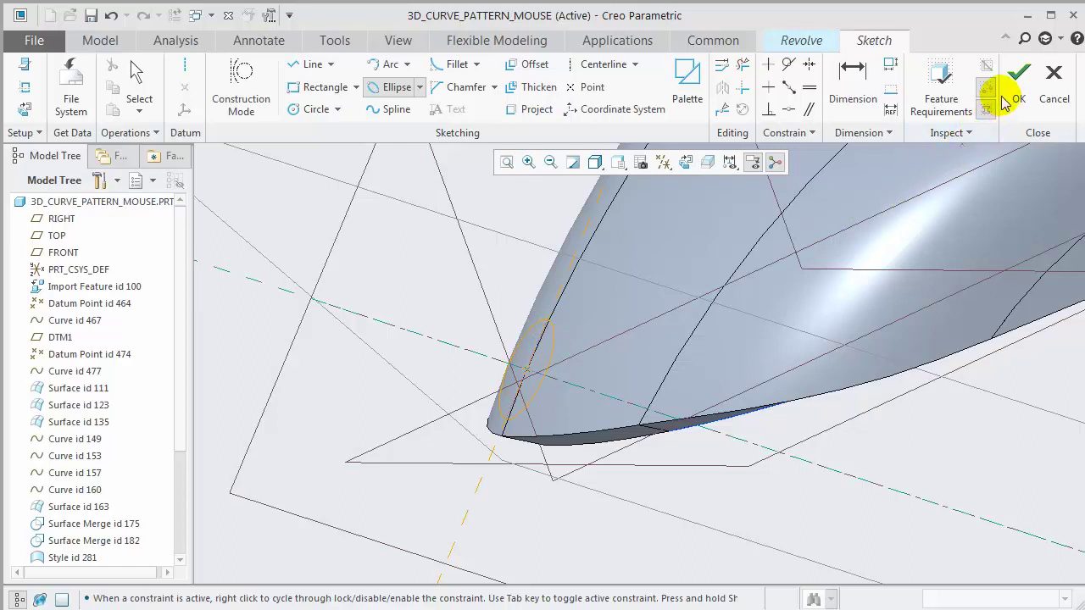
middle_click(649, 226)
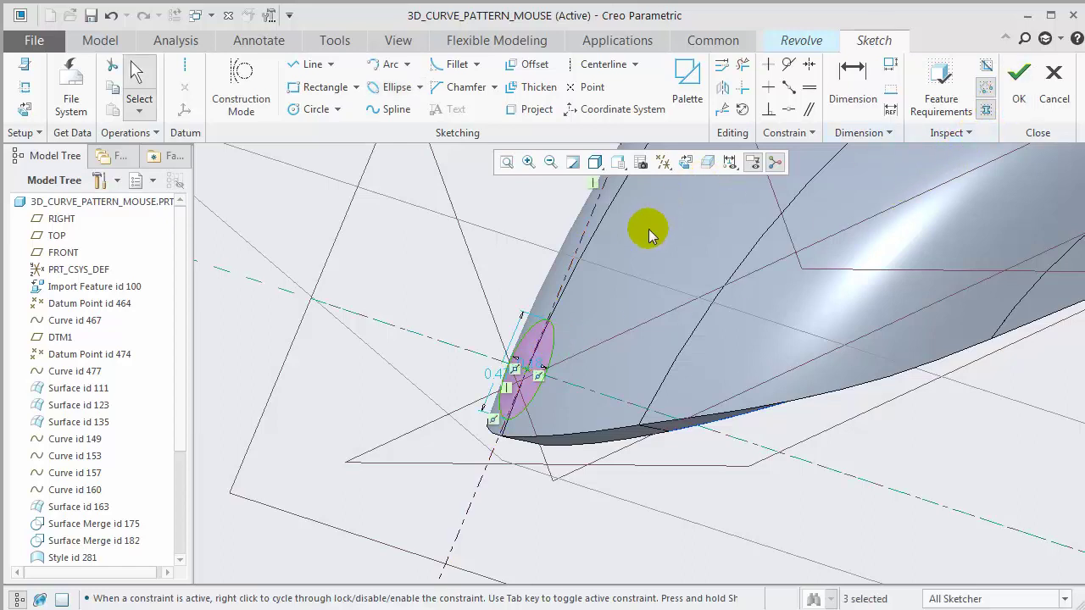
left_click(739, 68)
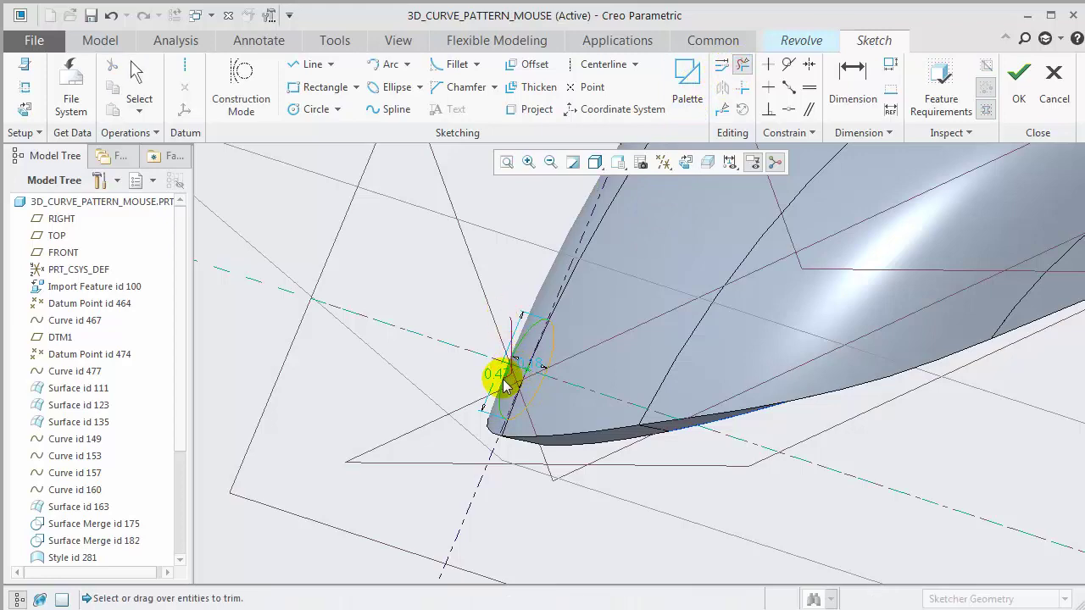
scroll(500, 373, "down", 4)
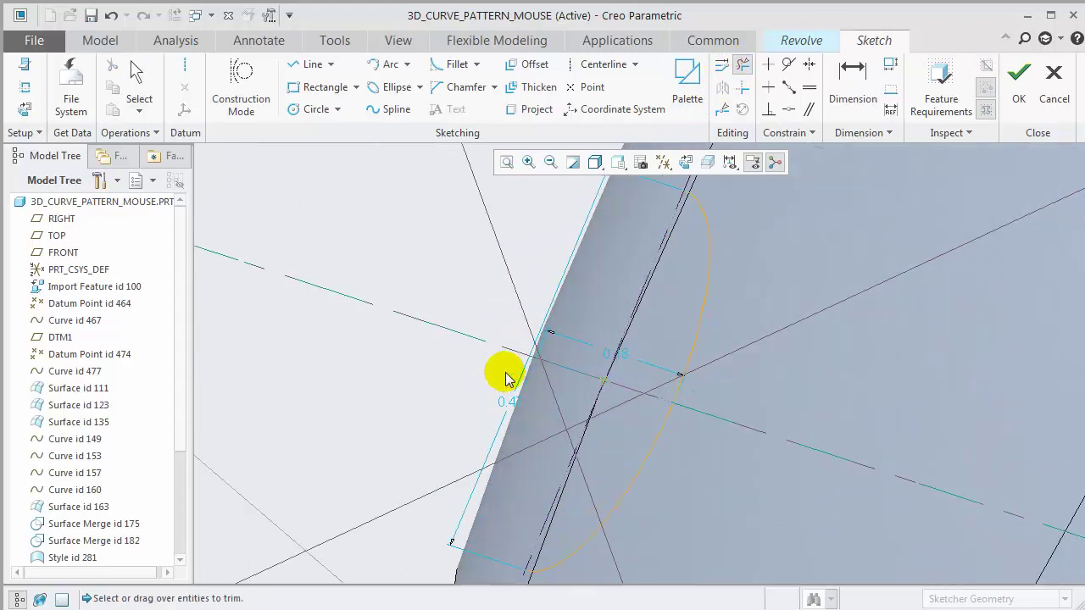
scroll(475, 326, "up", 3)
middle_click(437, 305)
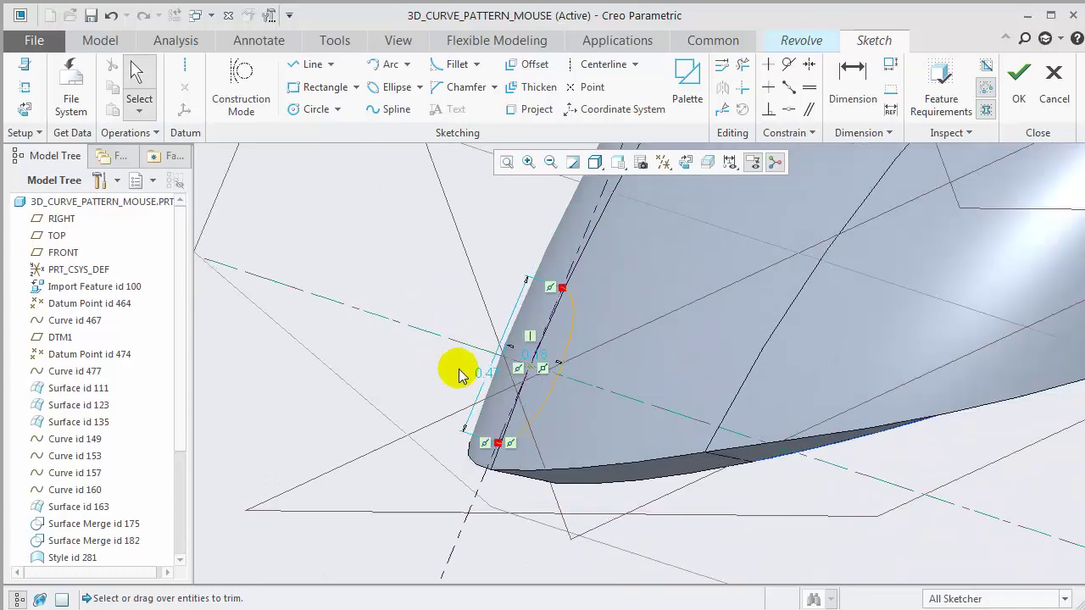
left_click(1019, 78)
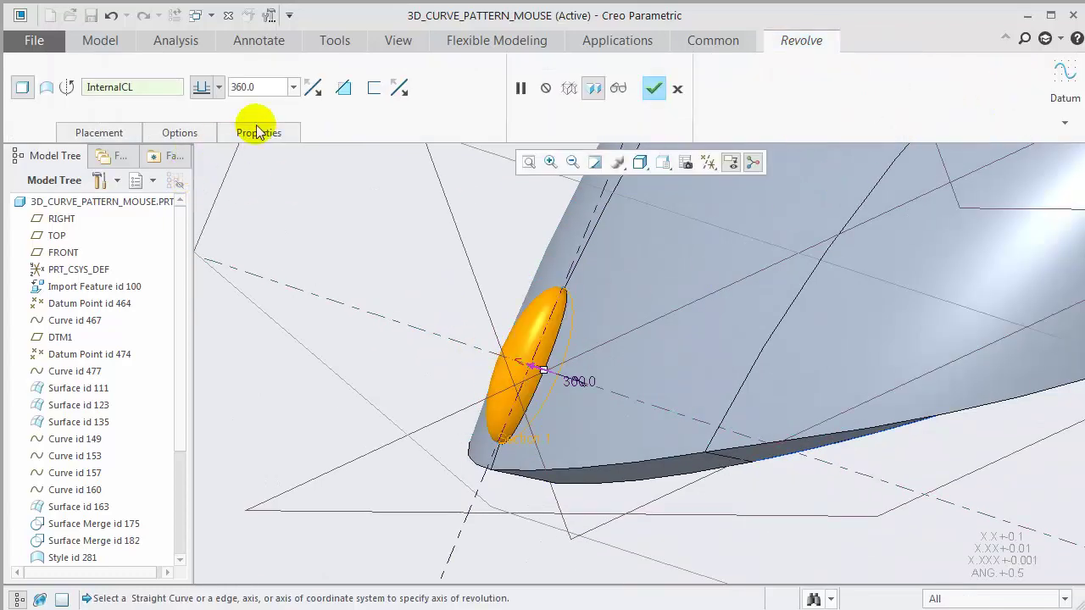
Switch the 360° revolve to remove material and complete the oval cut
left_click(344, 87)
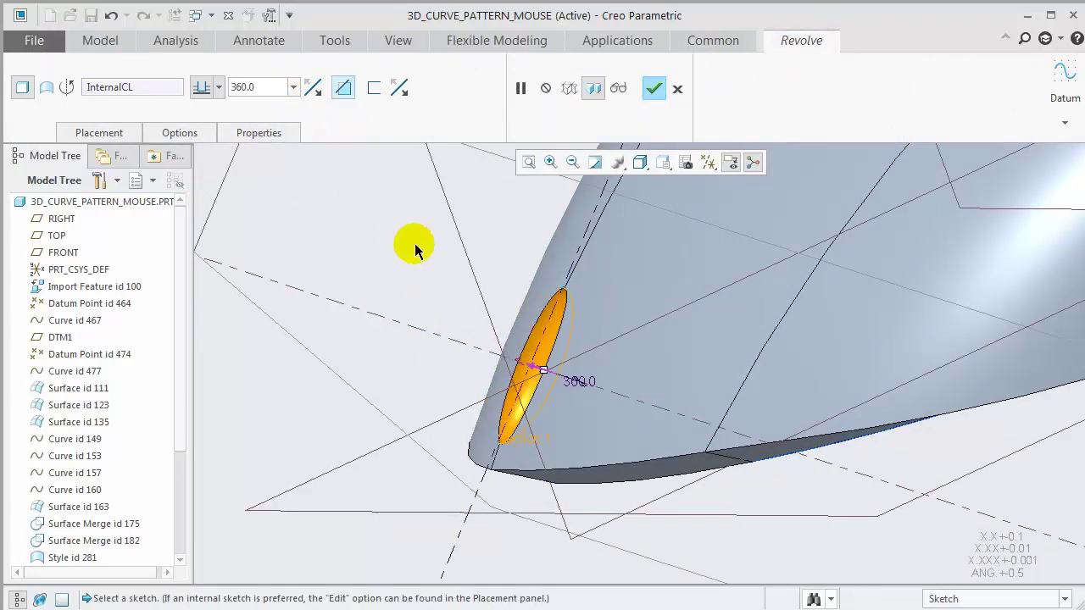
middle_click_drag(574, 405, 617, 426)
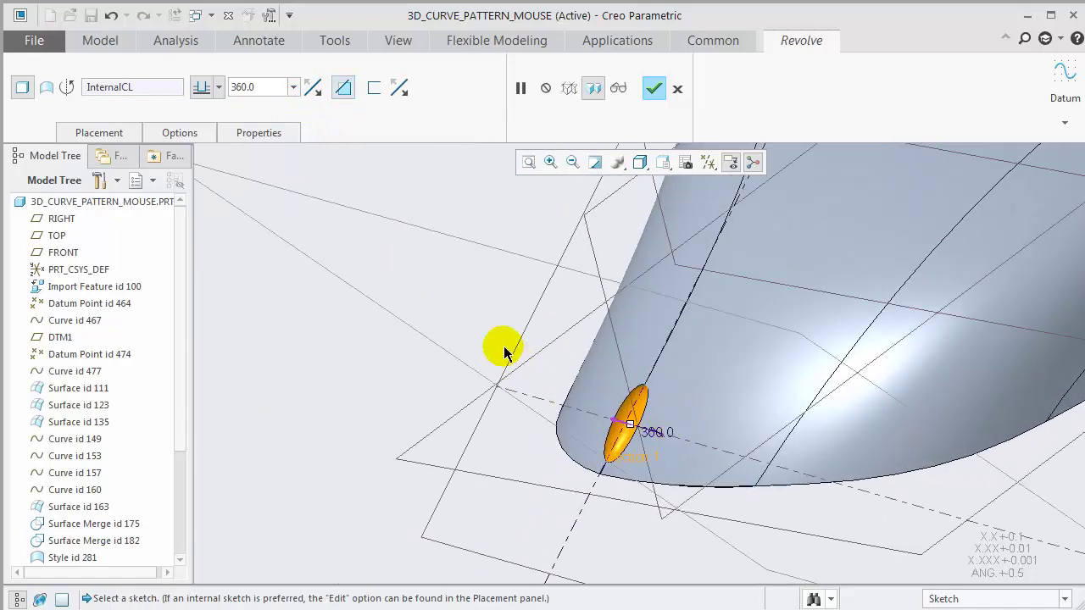
middle_click(469, 322)
middle_click_drag(452, 297, 499, 427)
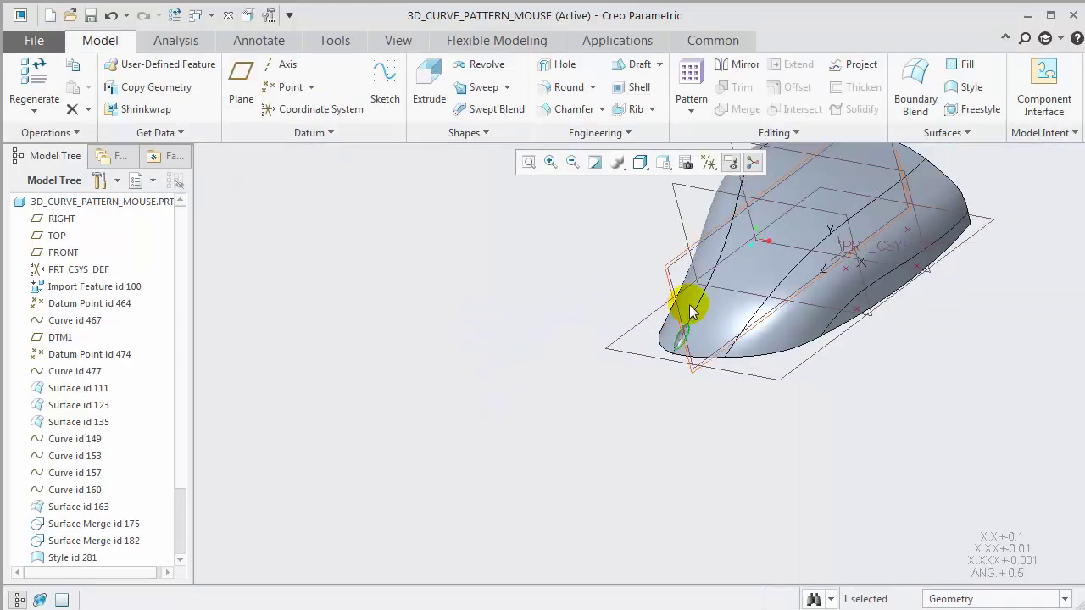
scroll(691, 312, "down", 5)
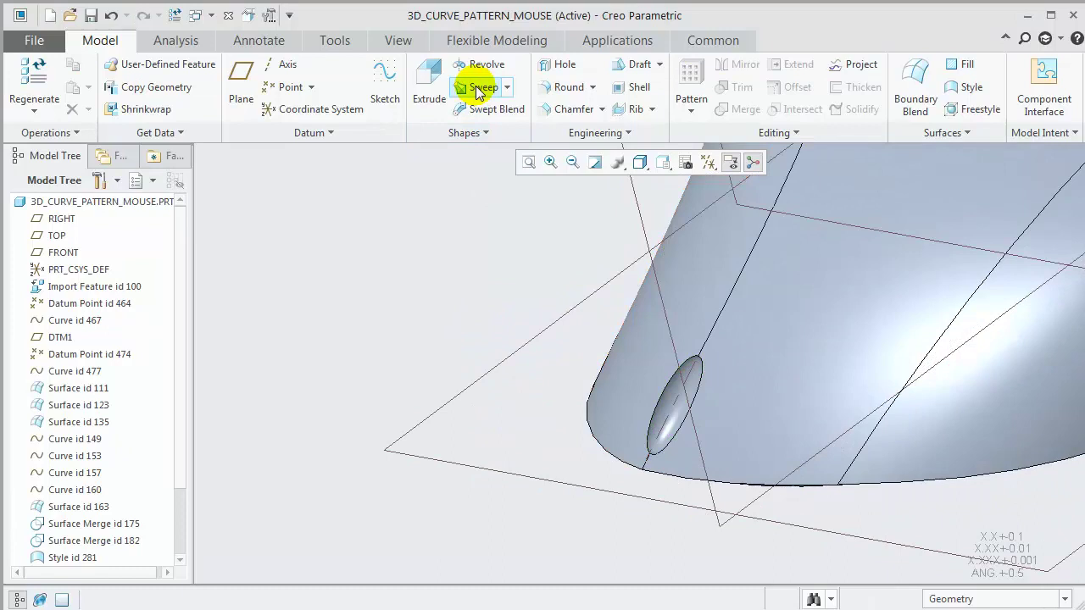
Round the oval cut edge at 0.02 and select the cut and round together
left_click(555, 88)
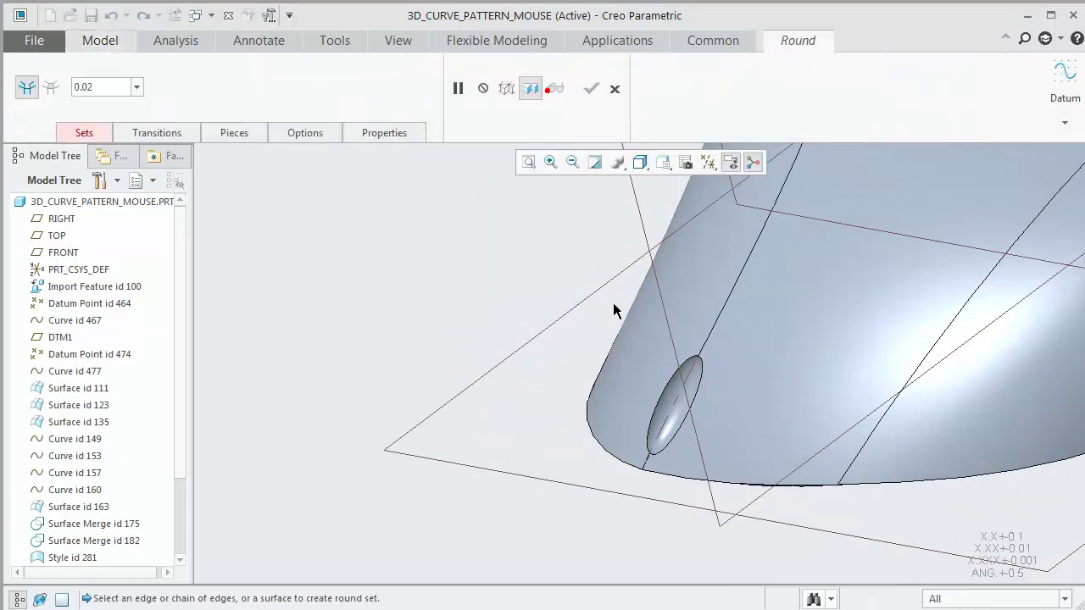
left_click(667, 383)
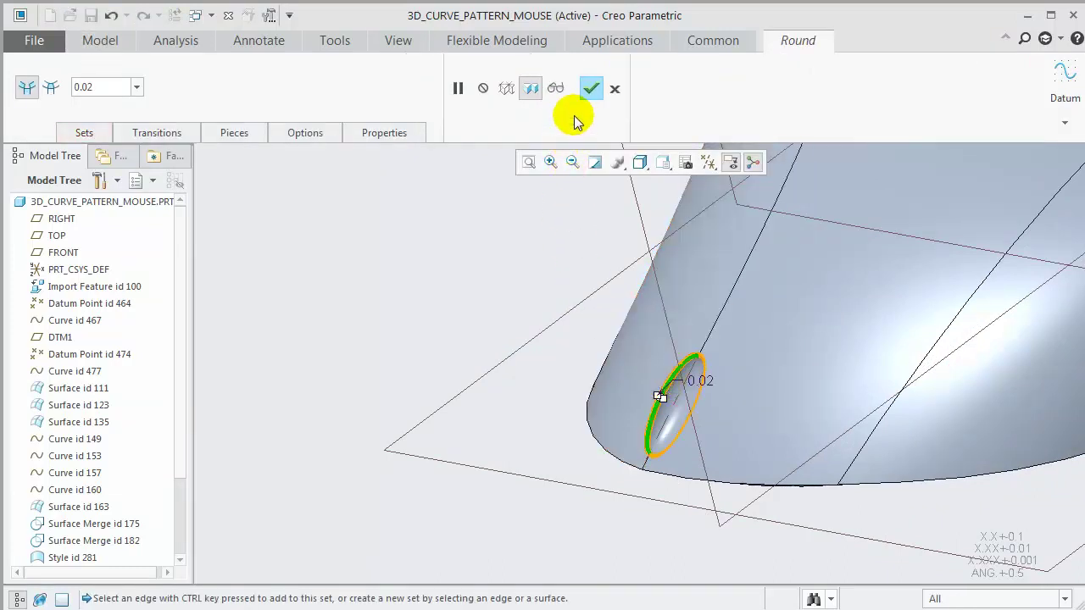
left_click(591, 88)
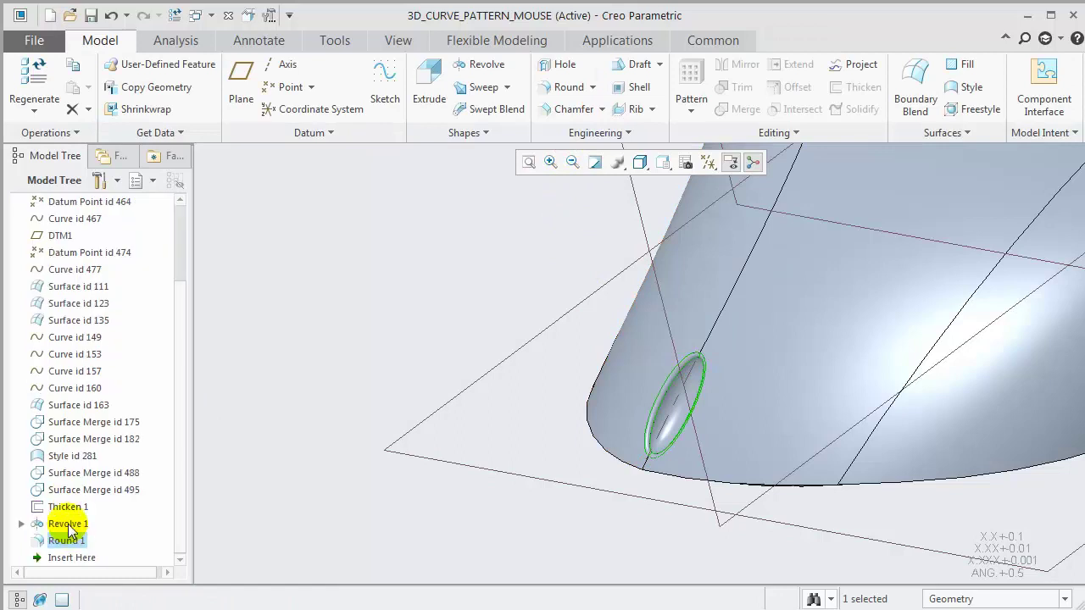
left_click(68, 527, "ctrl")
Group the revolve cut with its round and pattern it by the 0.95 REL dimension, increment -0.20
left_click(103, 446)
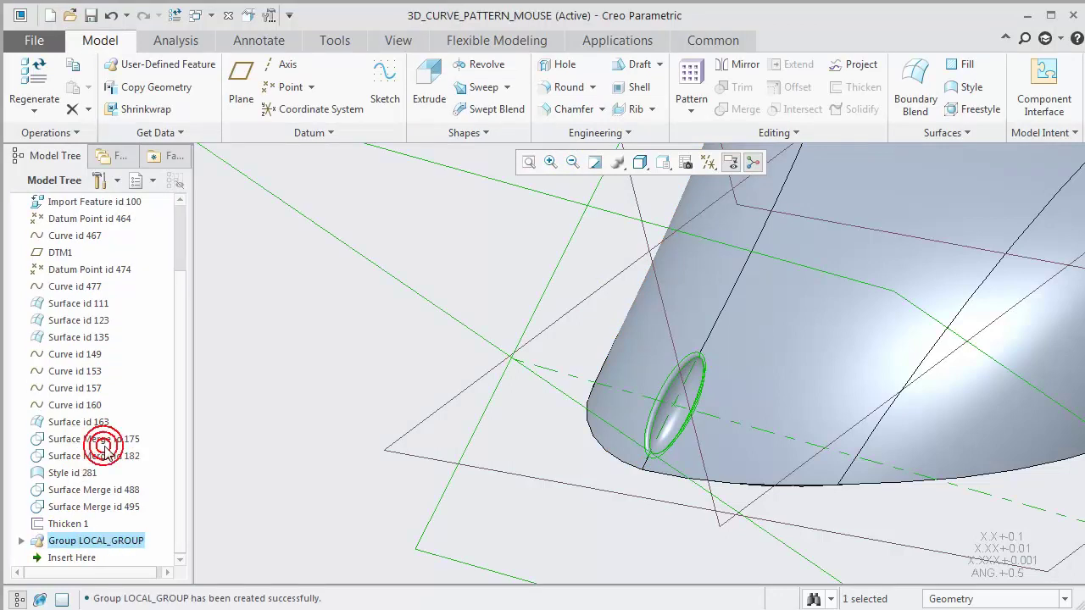
left_click(690, 78)
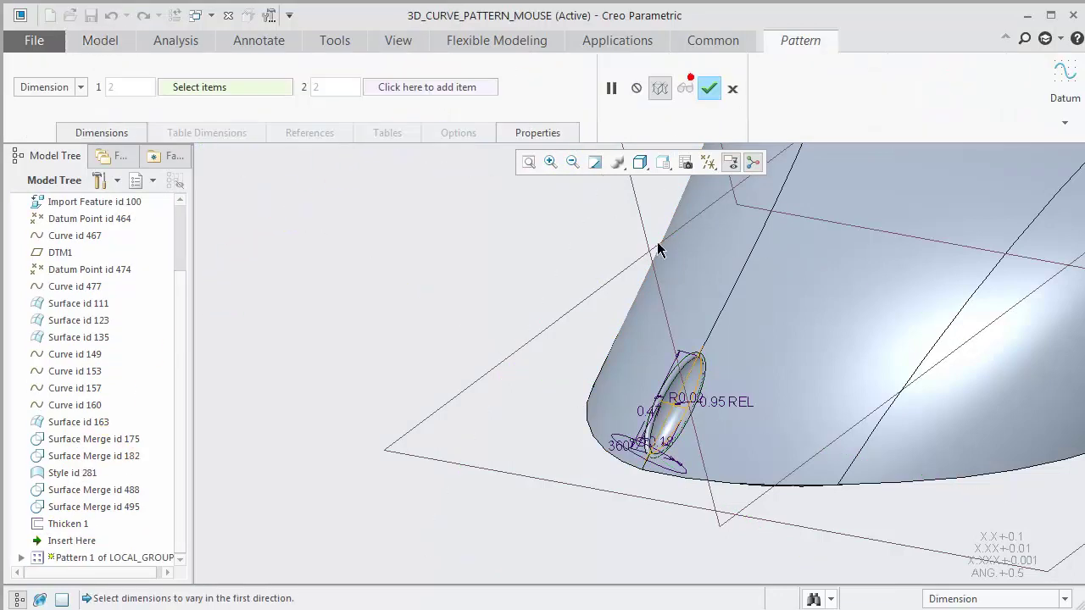
mouse_move(625, 497)
middle_mouse_down()
mouse_move(644, 450)
mouse_move(724, 393)
mouse_move(748, 432)
mouse_move(654, 550)
mouse_move(783, 521)
mouse_move(798, 534)
middle_mouse_up()
left_click(784, 518)
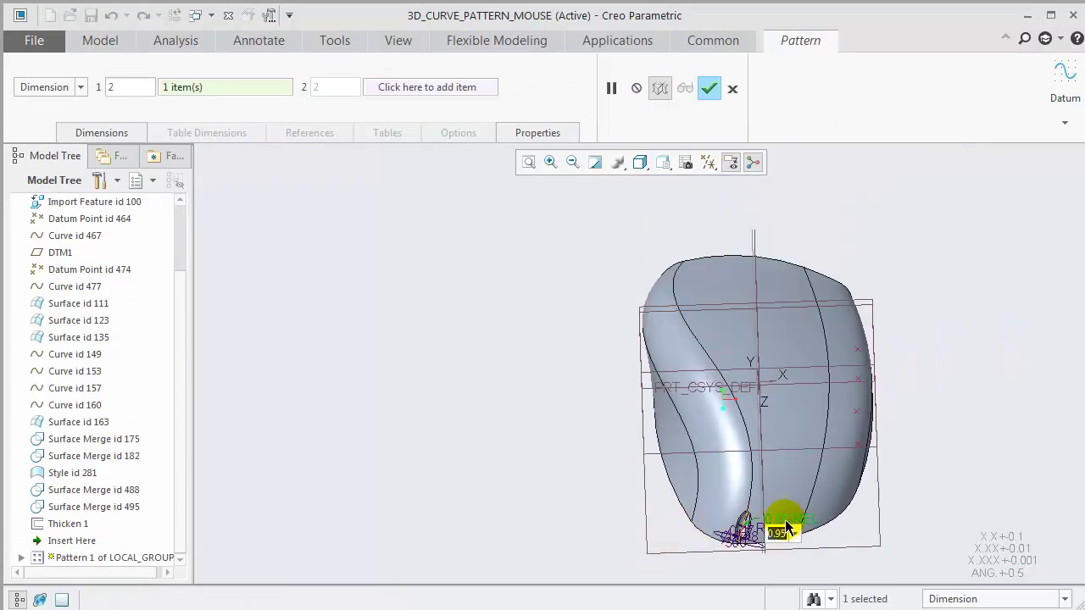
left_click(830, 473)
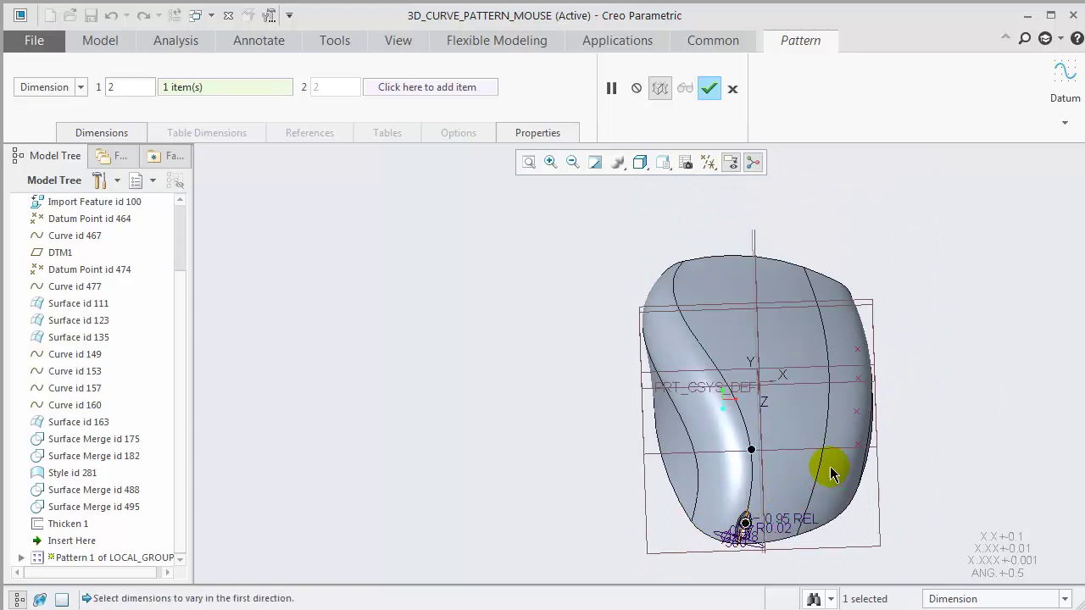
Set the pattern to 5 members and add the 0.47 dimension as a driver
left_click(130, 102)
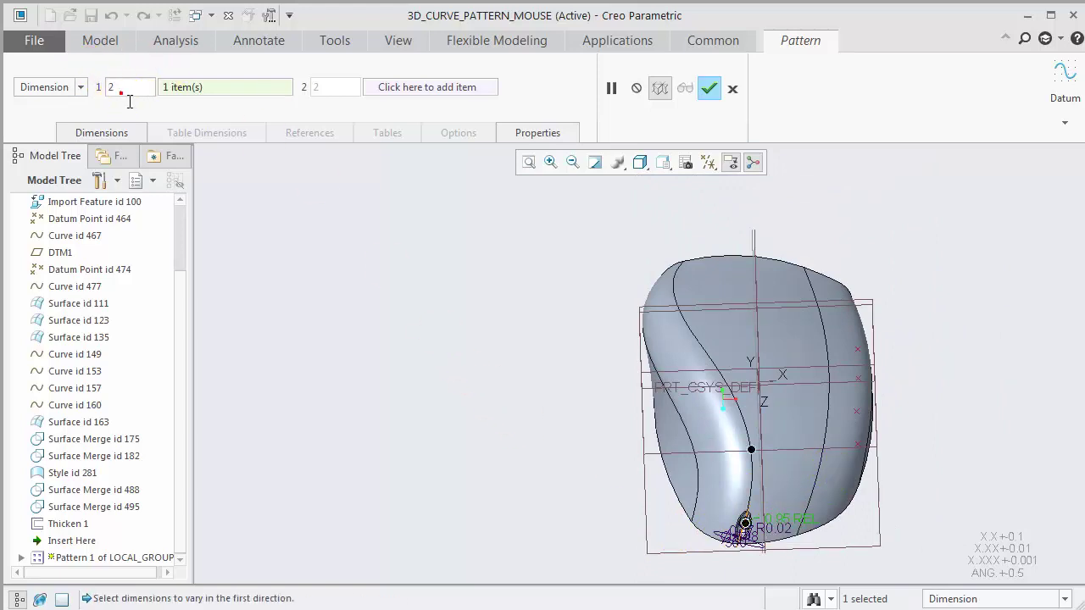
type("5")
key("Return")
left_click(124, 133)
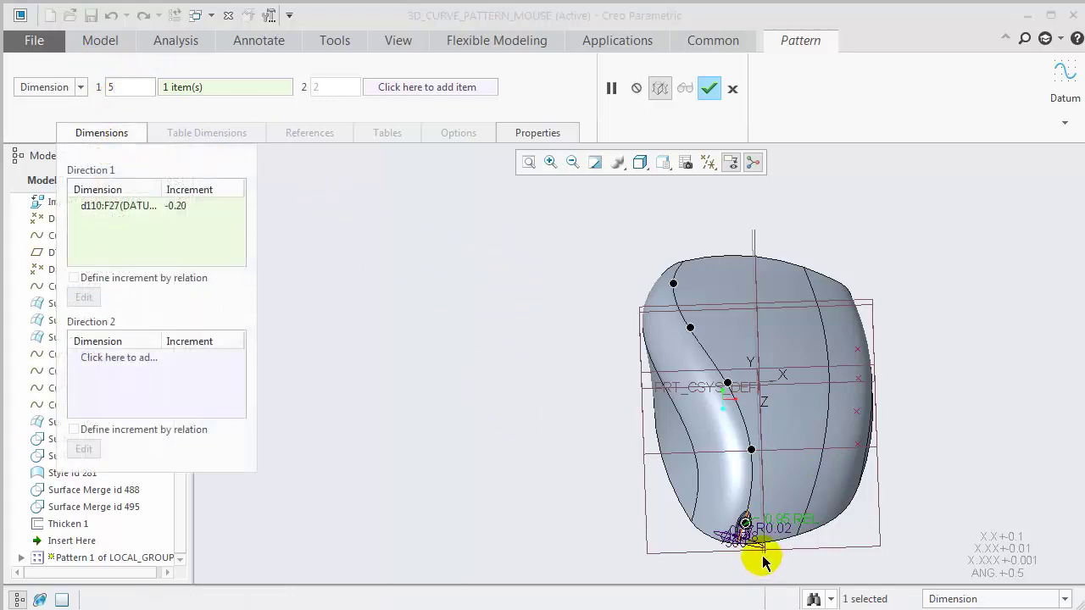
scroll(762, 562, "down", 5)
left_click(702, 484)
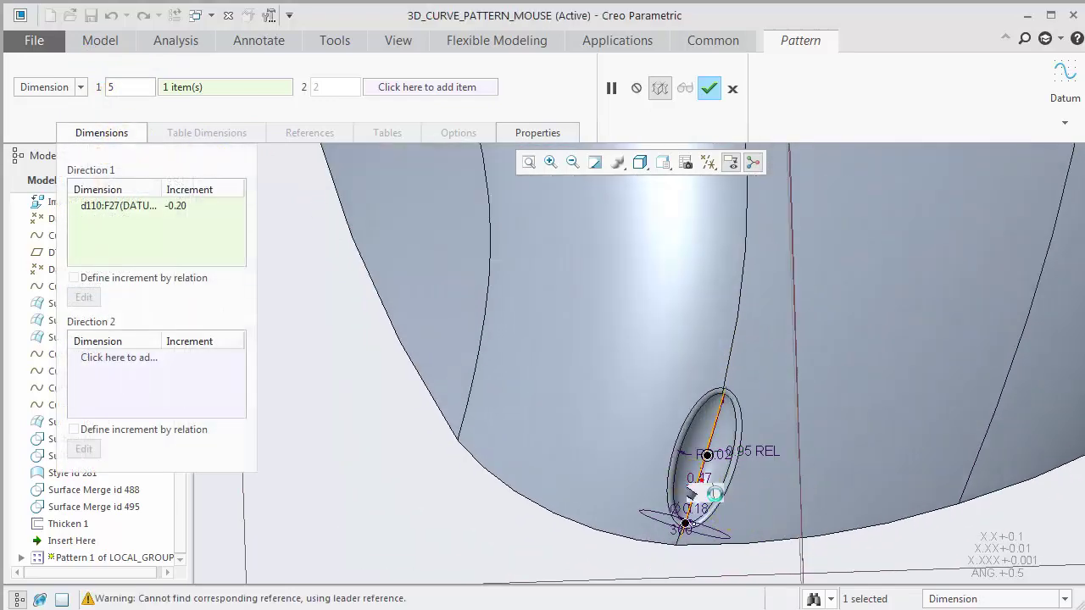